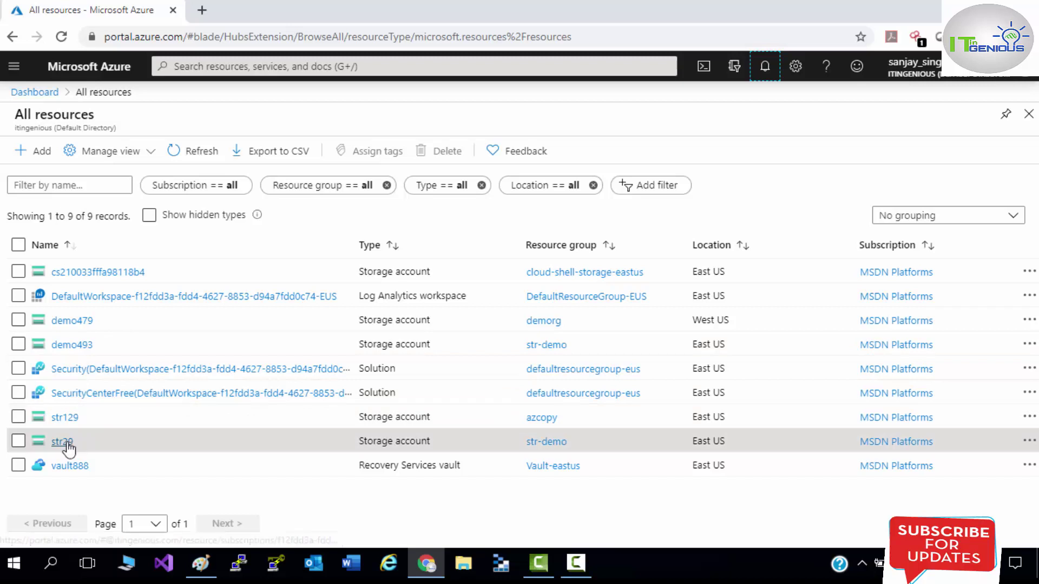
# - Open the access keys of storage account str29 and copy the key listed under key1
pyautogui.click(65, 442)
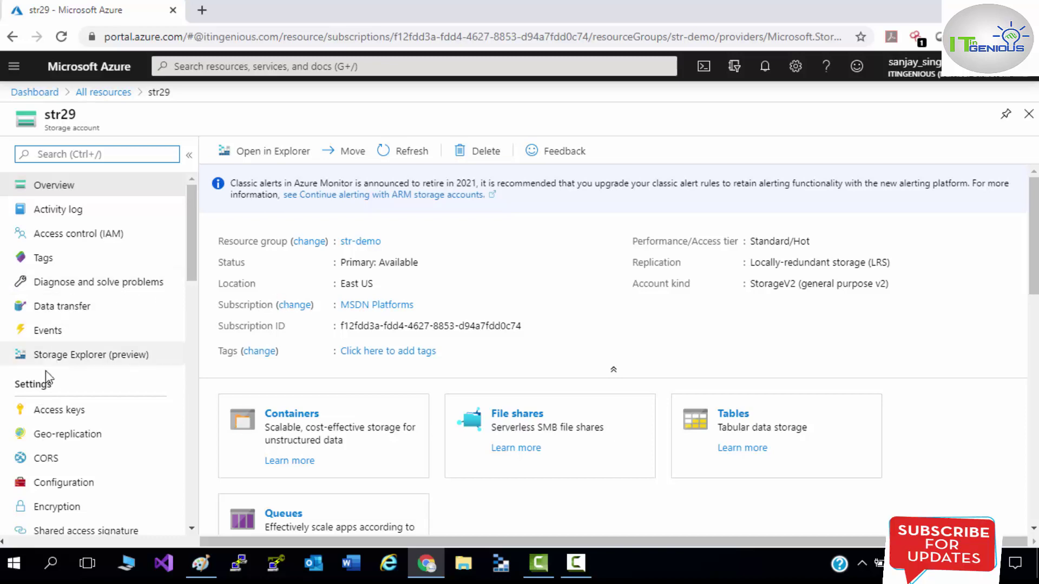
pyautogui.click(64, 412)
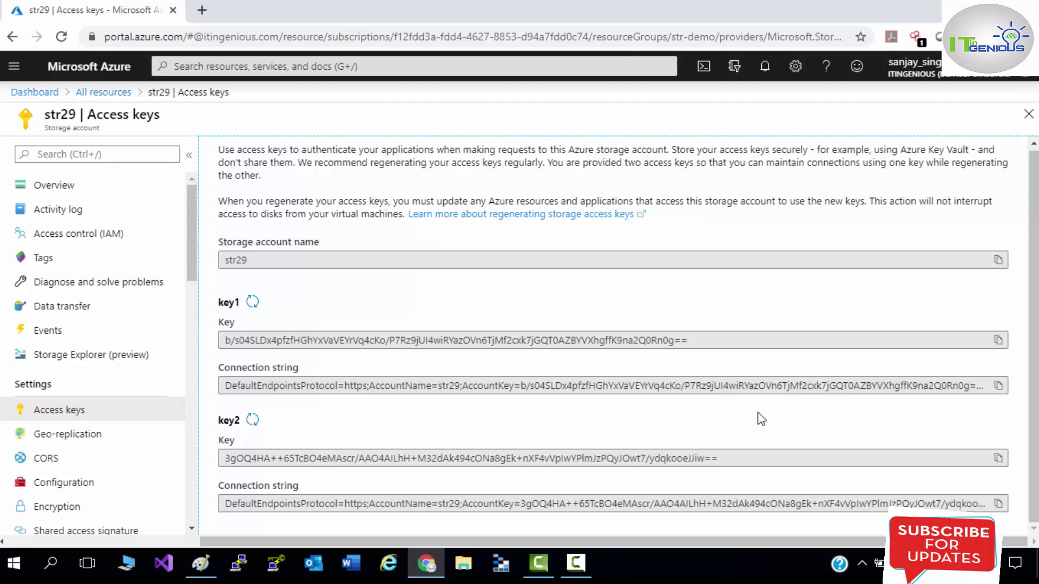
pyautogui.click(999, 339)
# - Return to the str29 overview and open the account's shared access signature settings
pyautogui.click(84, 199)
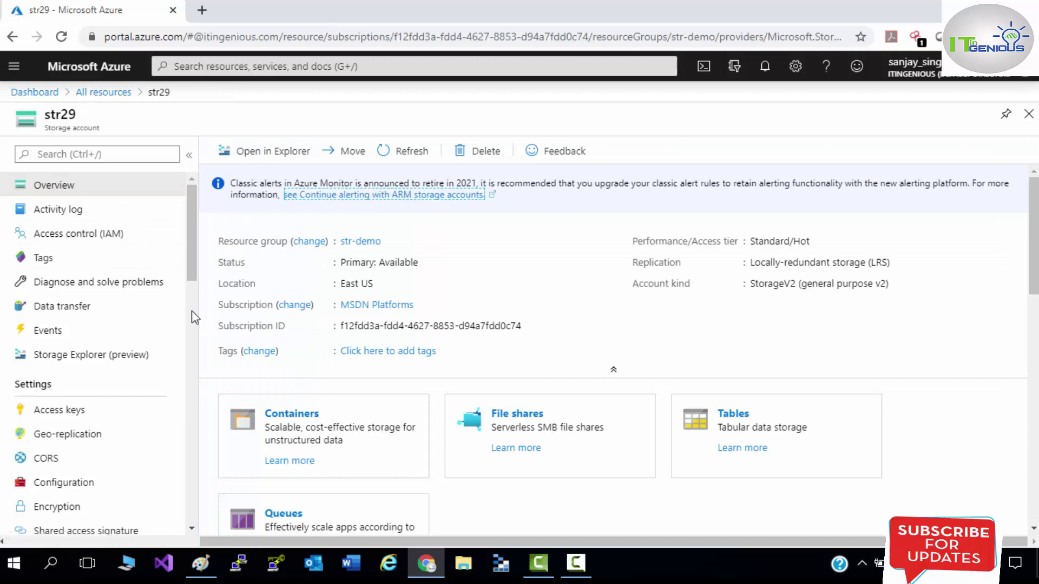
pyautogui.moveTo(194, 276); pyautogui.dragTo(194, 308)
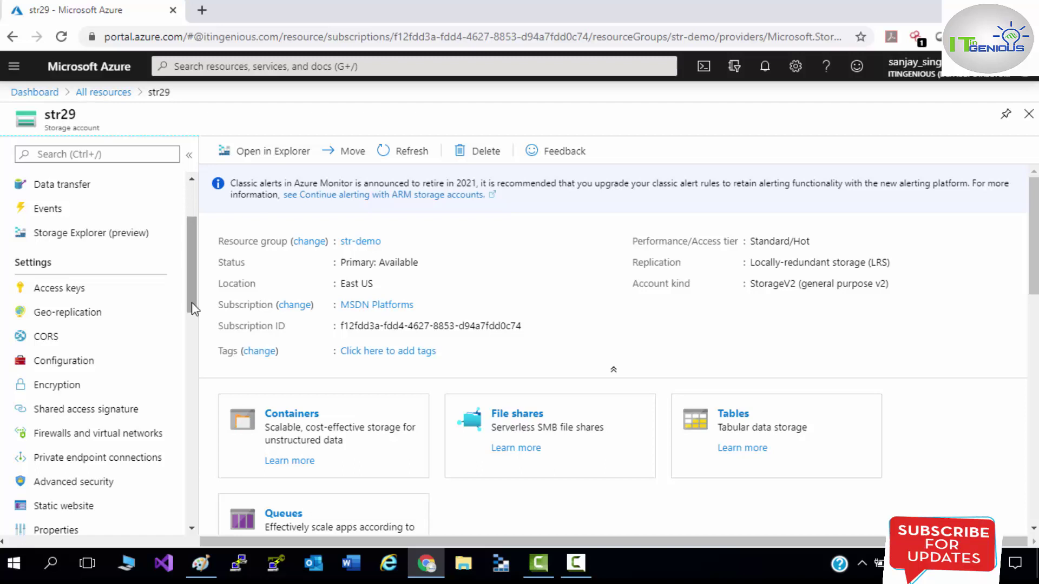
pyautogui.click(126, 411)
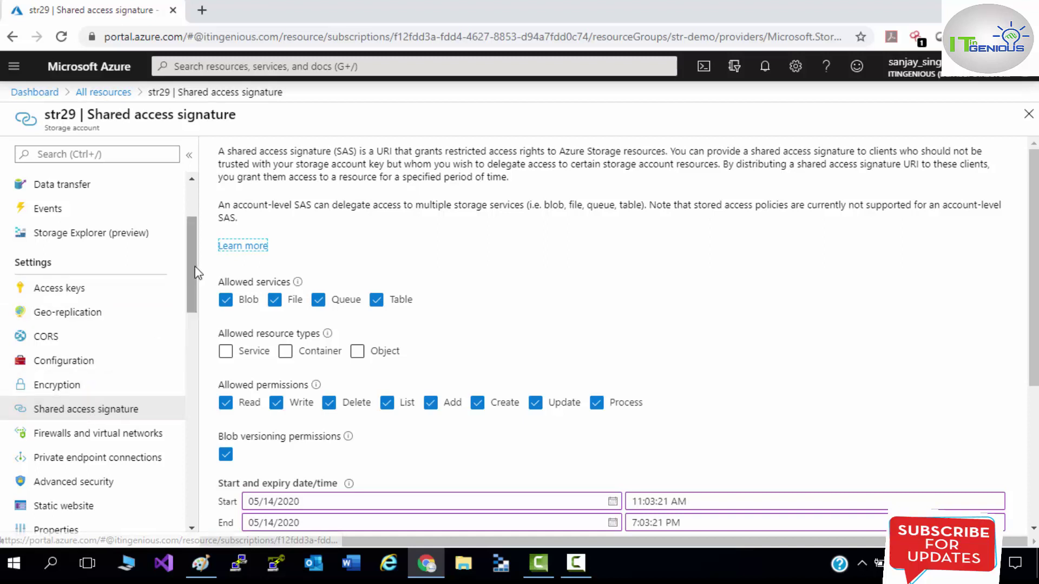
# - Open the SAS generation settings of the blob my.jpg in str29's data container
pyautogui.scroll(1, 195, 245)
pyautogui.scroll(2, 144, 216)
pyautogui.click(55, 189)
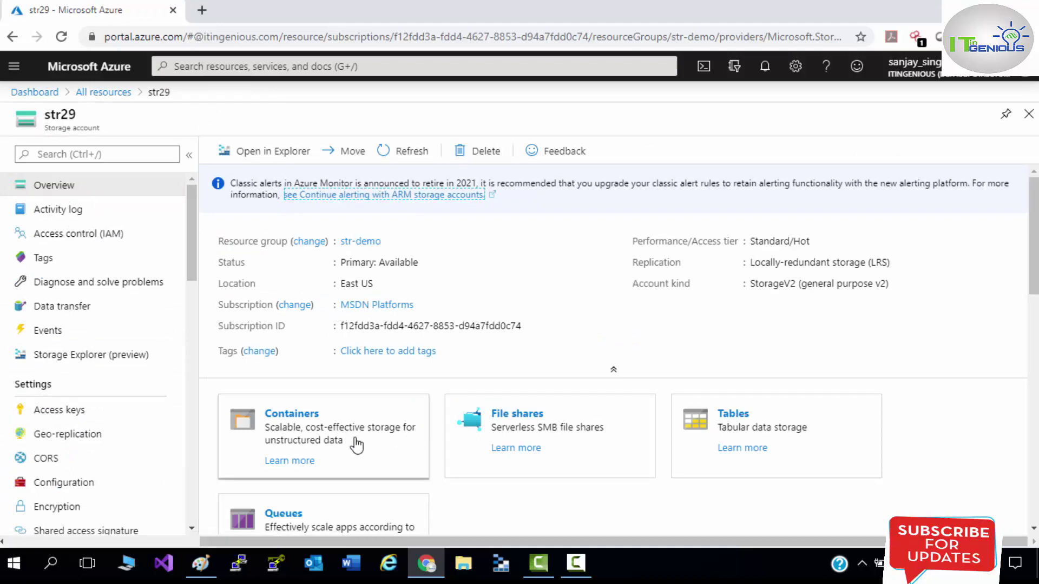
pyautogui.click(357, 443)
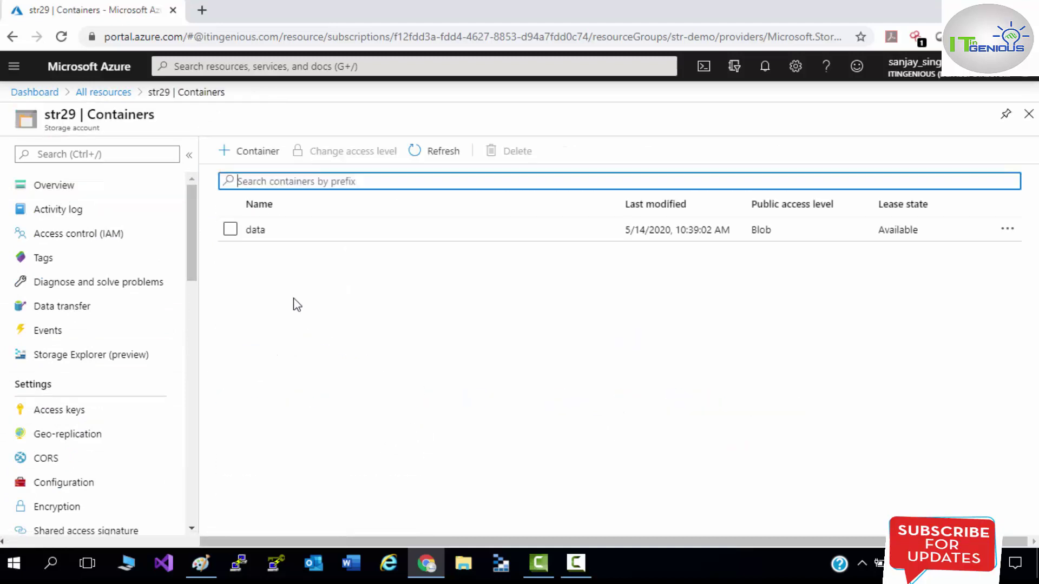
pyautogui.click(322, 237)
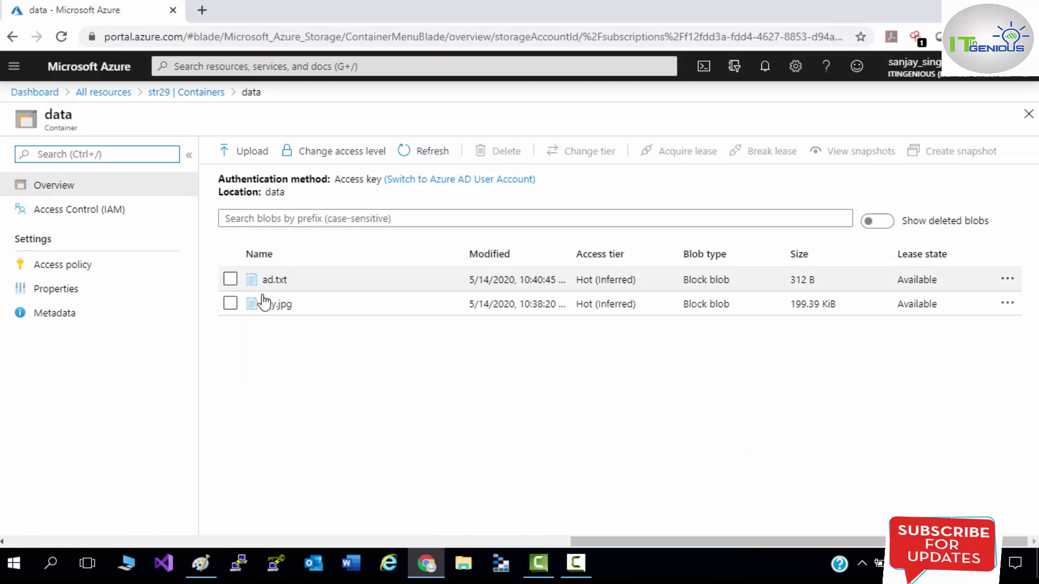
pyautogui.click(230, 304)
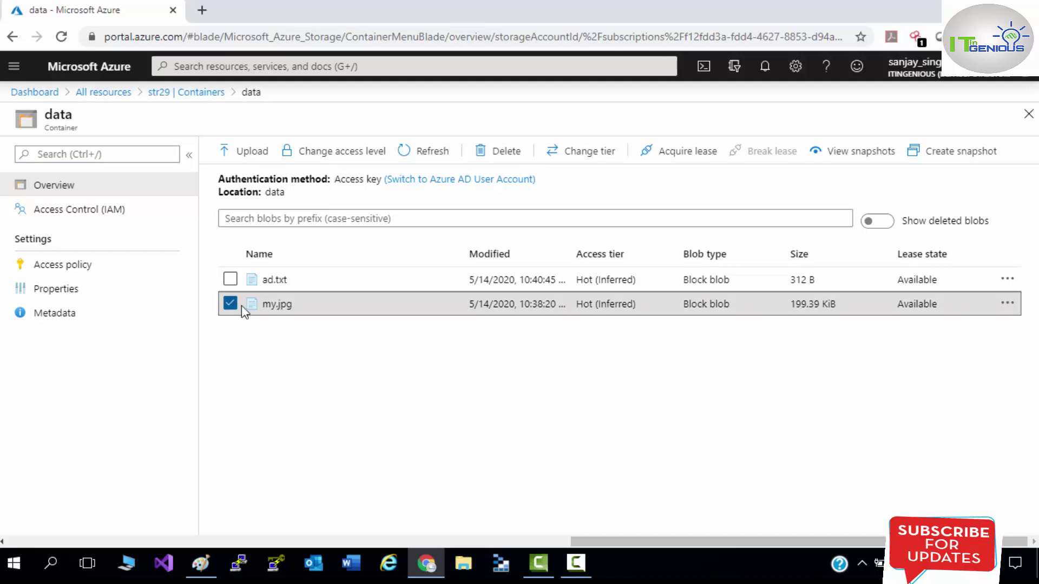
pyautogui.click(287, 306)
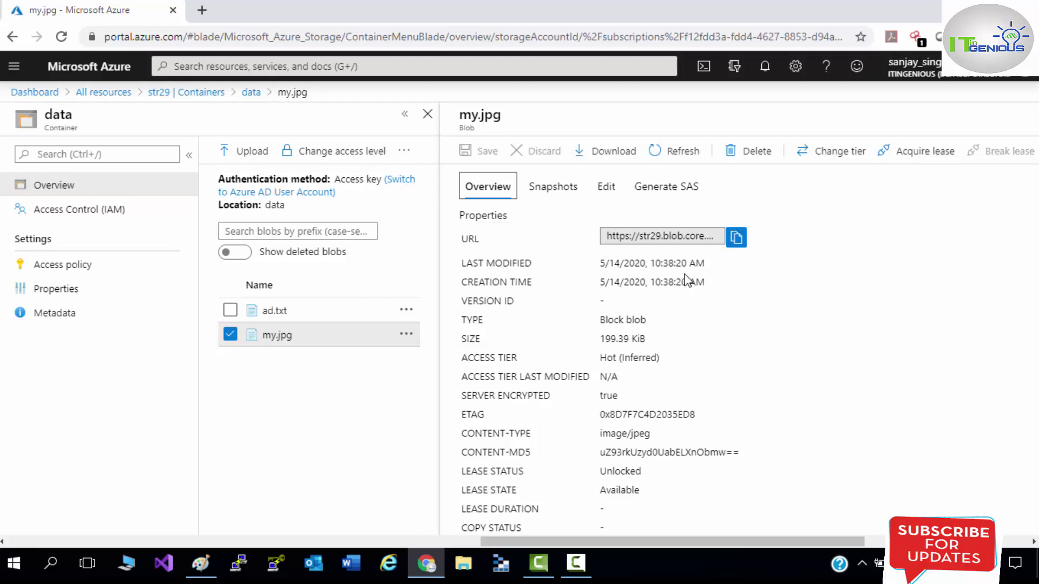
pyautogui.click(689, 188)
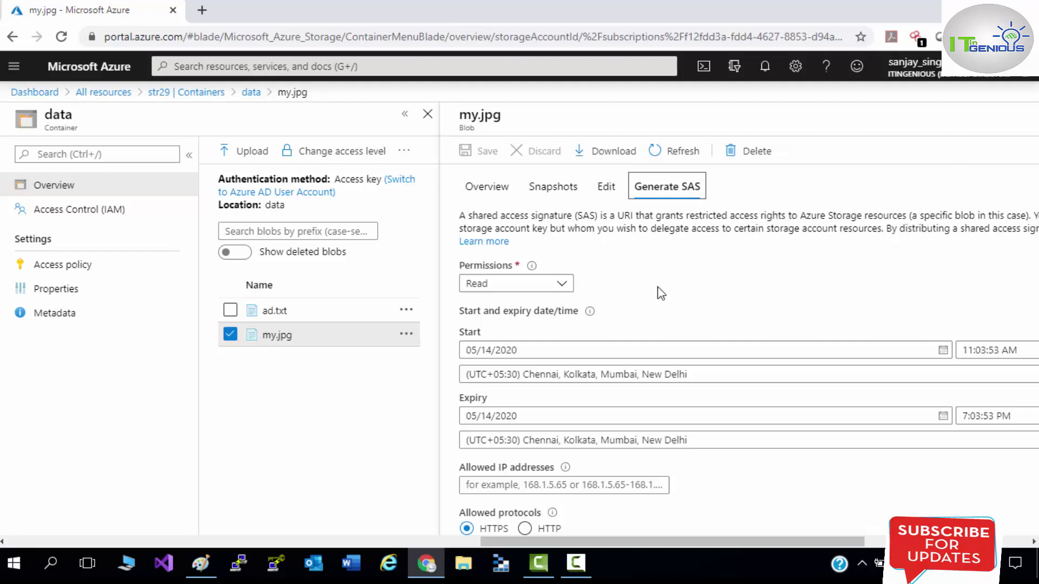
# - Duplicate the portal's browser tab and open str29's shared access signature settings in the copy
pyautogui.rightClick(84, 13)
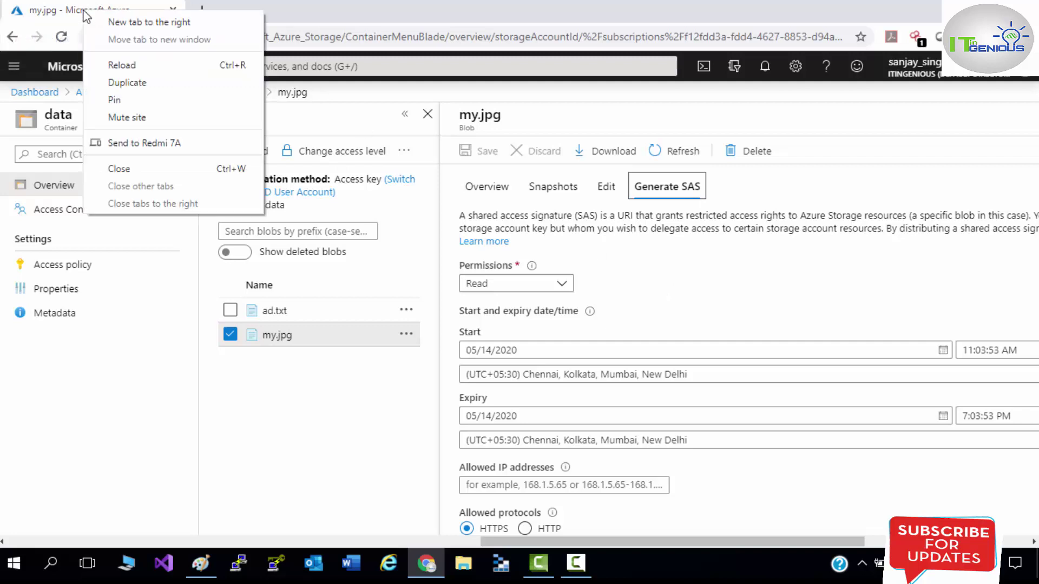
pyautogui.click(141, 82)
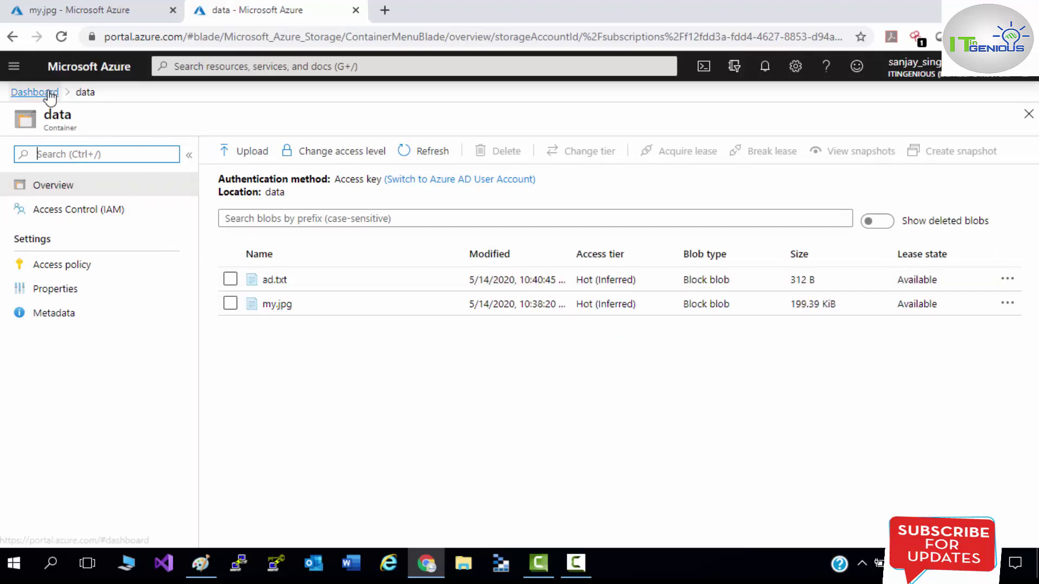
pyautogui.click(15, 67)
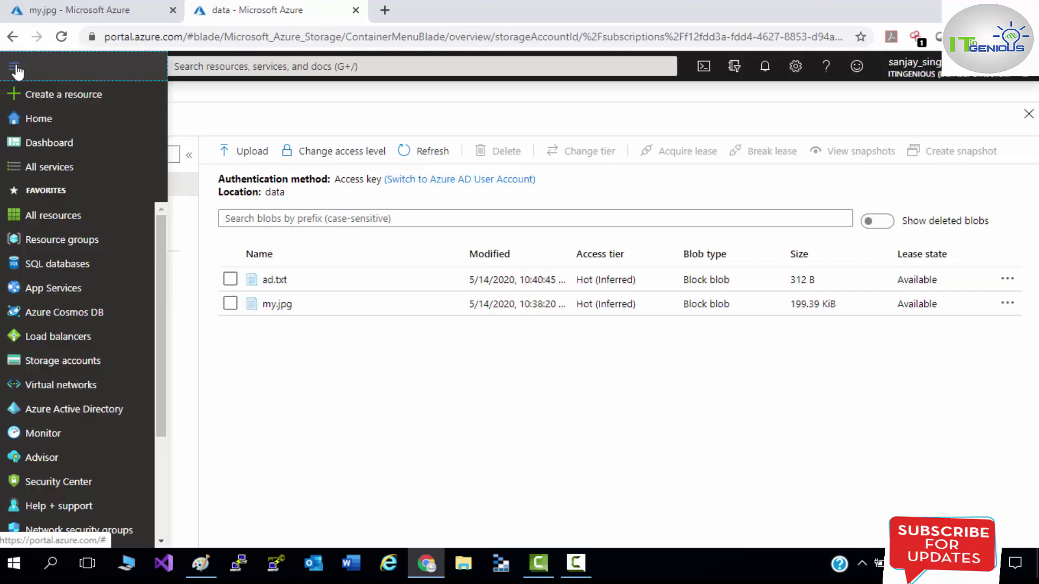
pyautogui.click(85, 361)
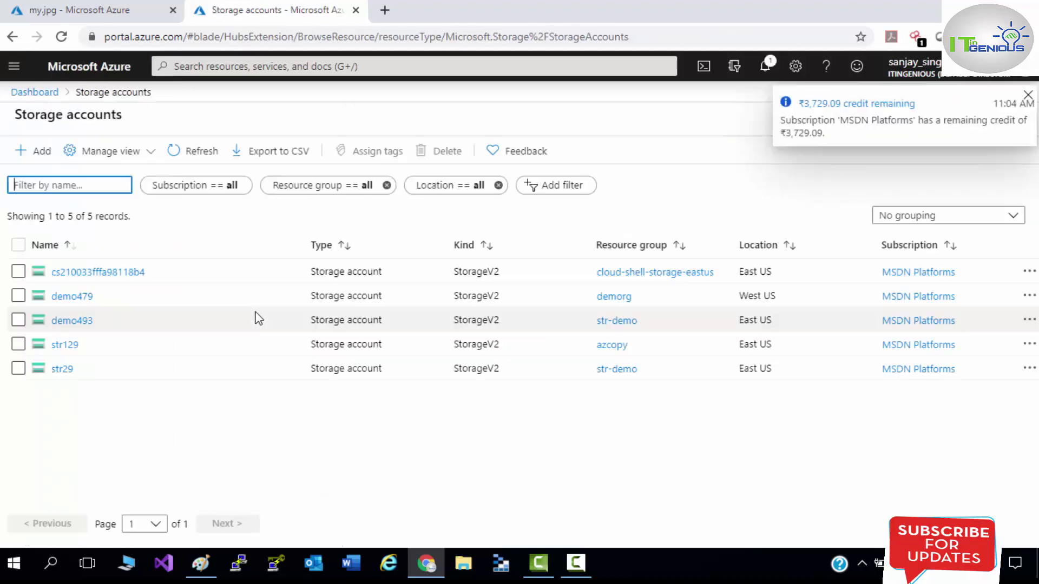
pyautogui.click(63, 370)
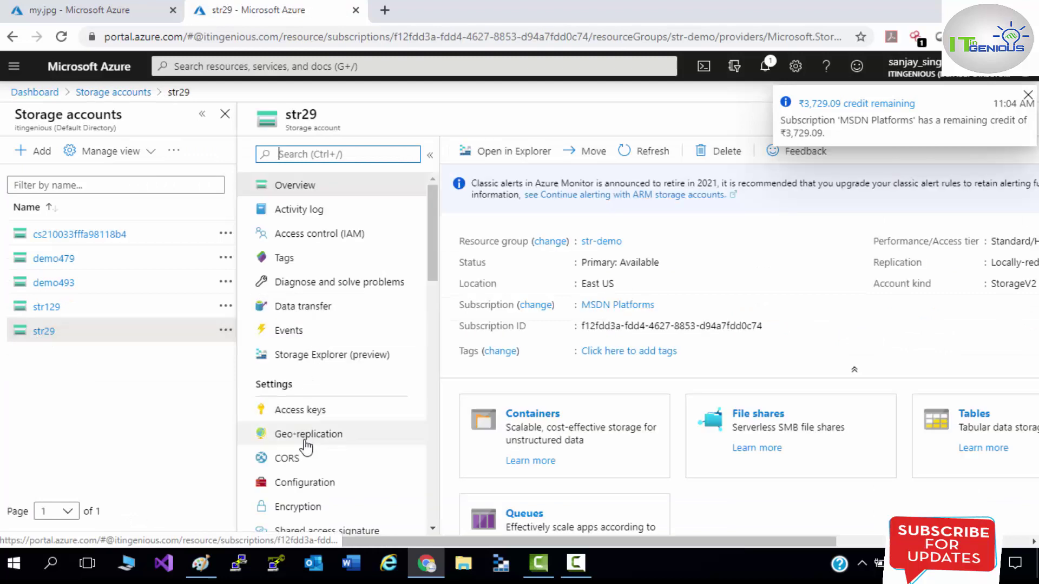
pyautogui.click(330, 532)
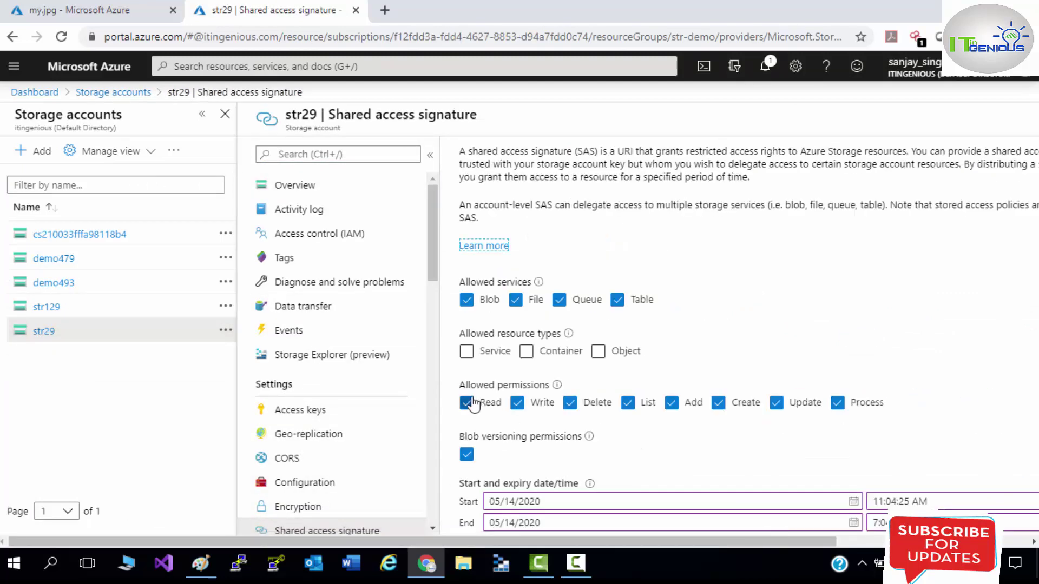
# - Compare the permissions offered for my.jpg's blob-level SAS with those of the str29 account-level SAS
pyautogui.click(127, 11)
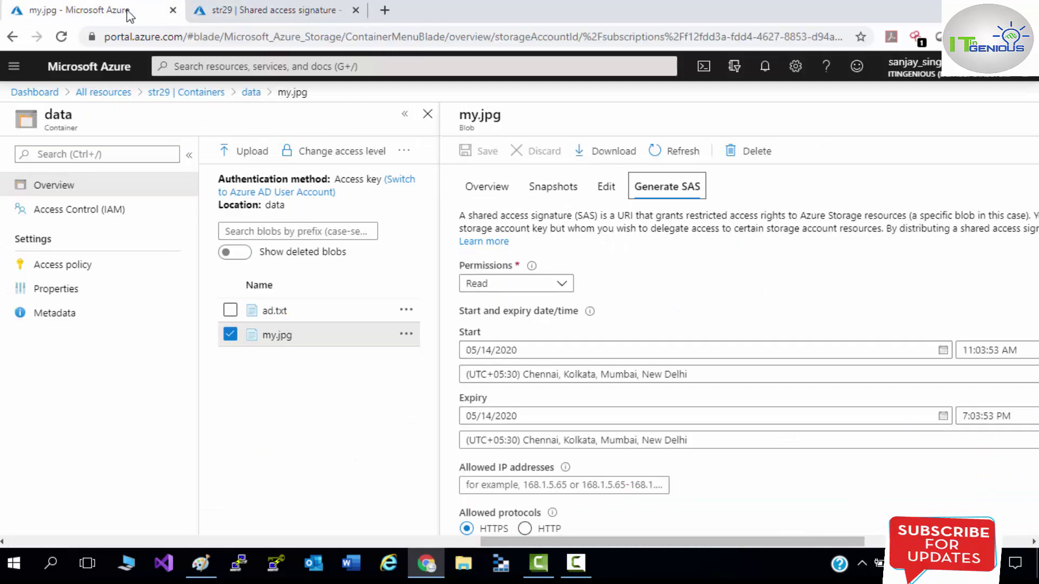
pyautogui.click(541, 286)
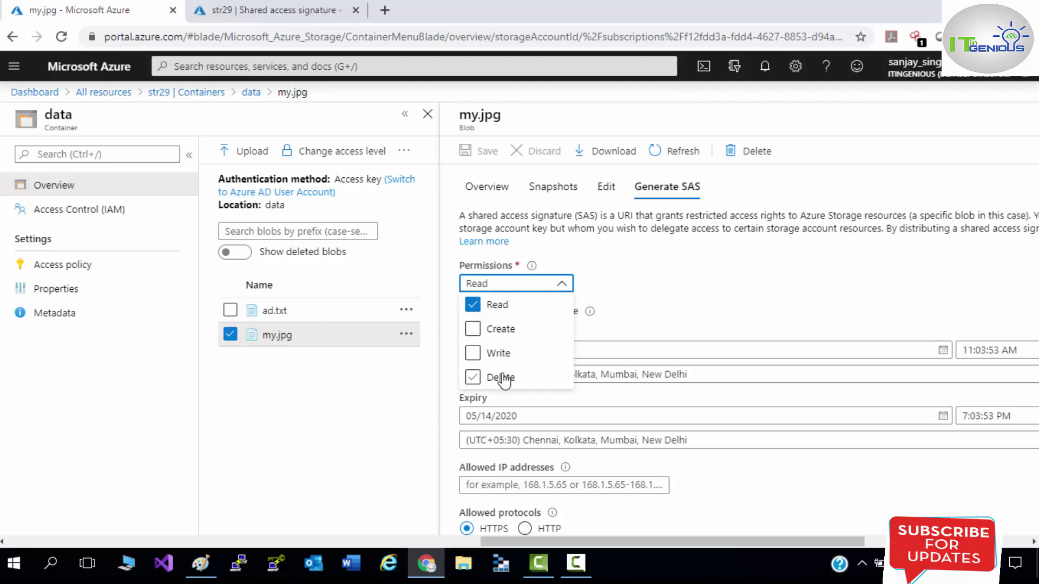
pyautogui.click(312, 7)
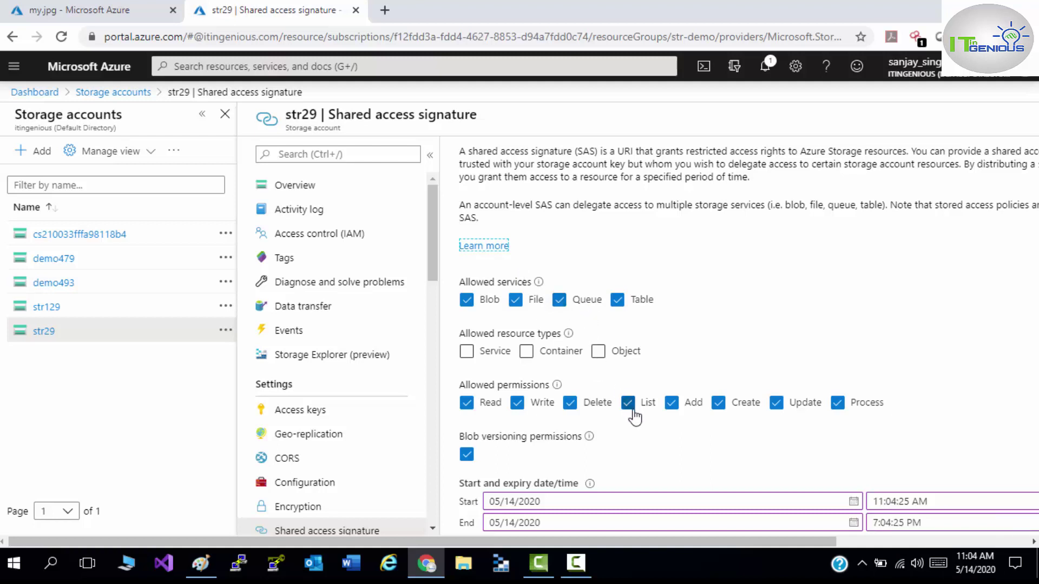
pyautogui.click(102, 10)
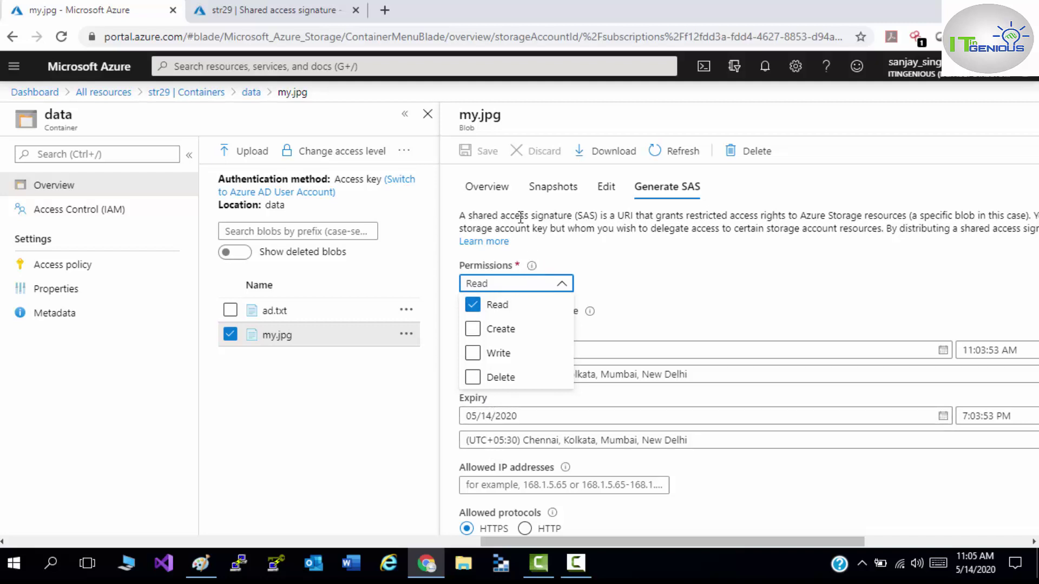
# - In the str29 account-level SAS settings, allow the Service, Container and Object resource types
pyautogui.click(274, 7)
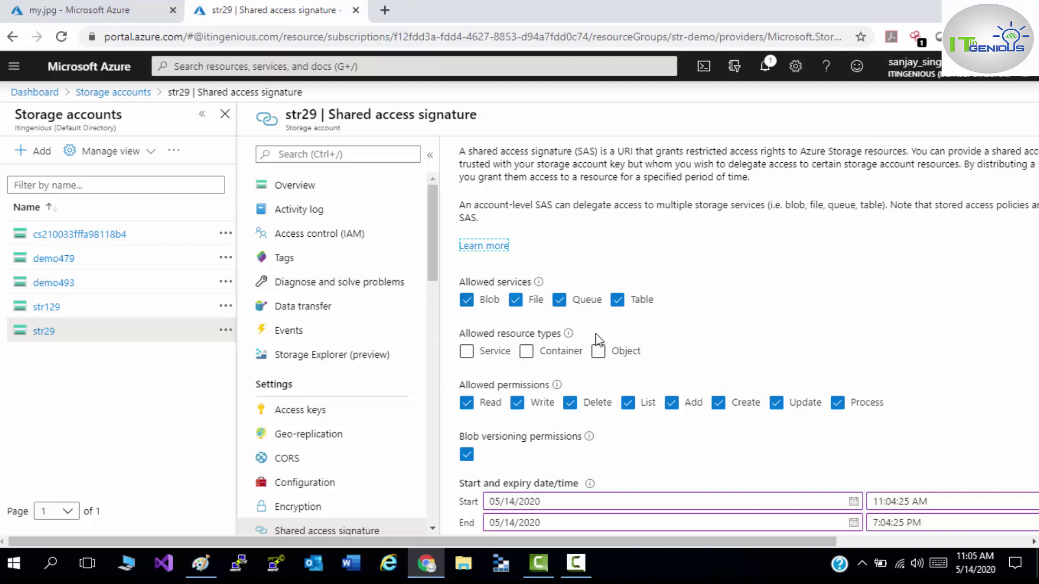
pyautogui.click(467, 352)
pyautogui.click(527, 354)
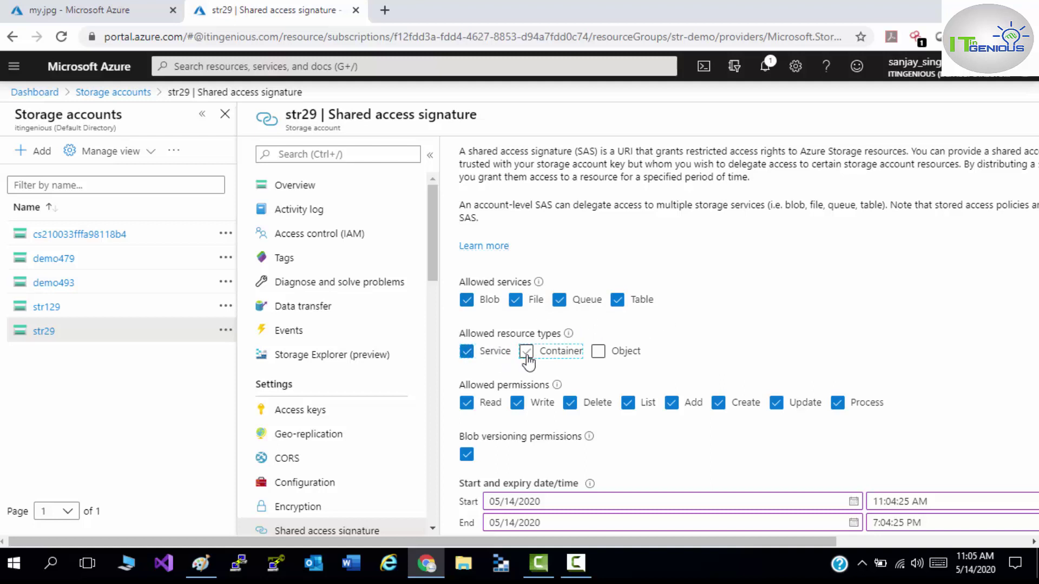
pyautogui.click(598, 352)
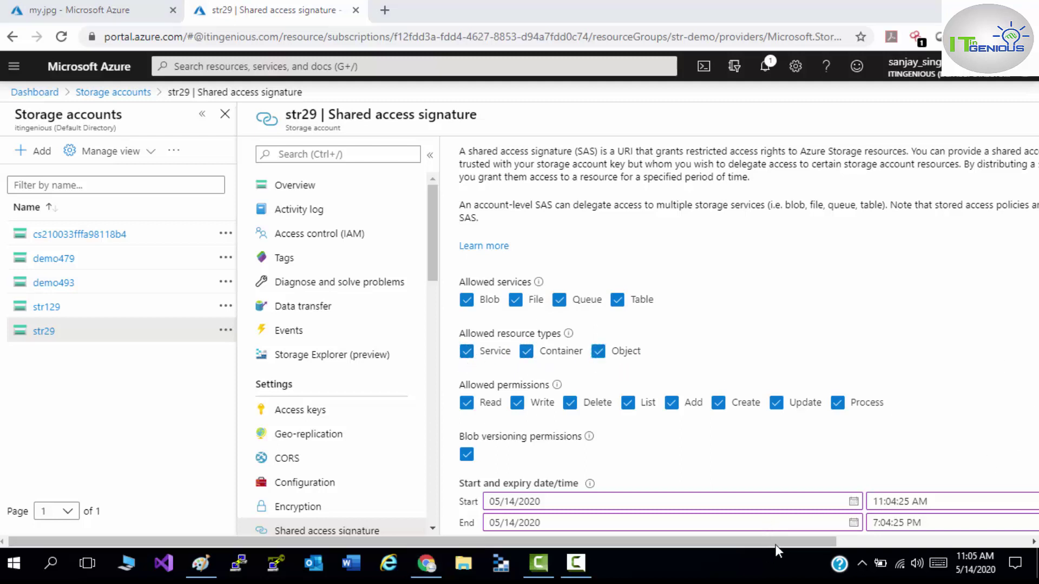
# - Remove the Add, Create, Update and Process permissions from the account-level SAS
pyautogui.moveTo(775, 544); pyautogui.dragTo(990, 535)
pyautogui.scroll(-2, 374, 302)
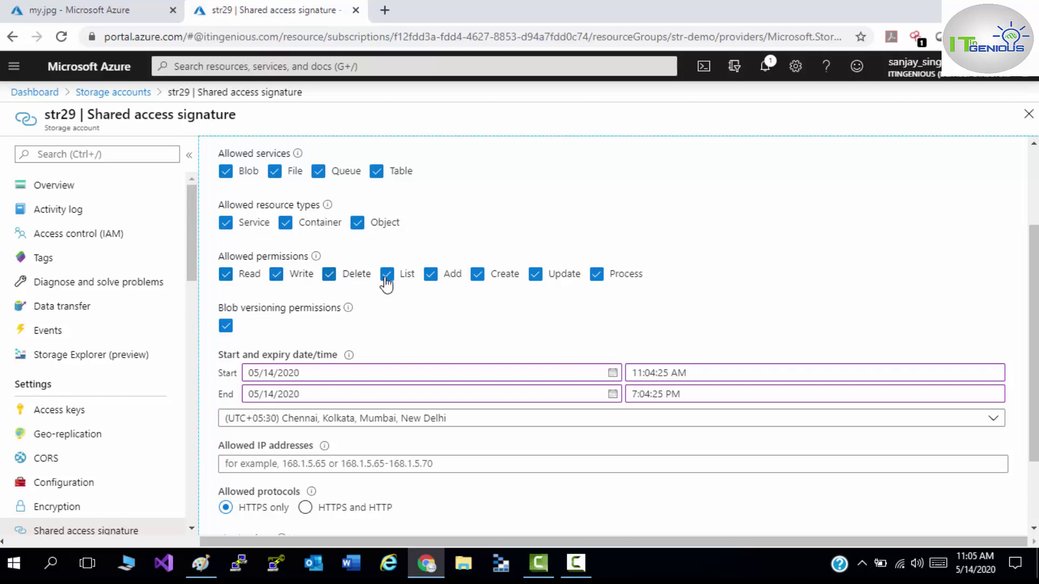
pyautogui.click(431, 276)
pyautogui.click(480, 278)
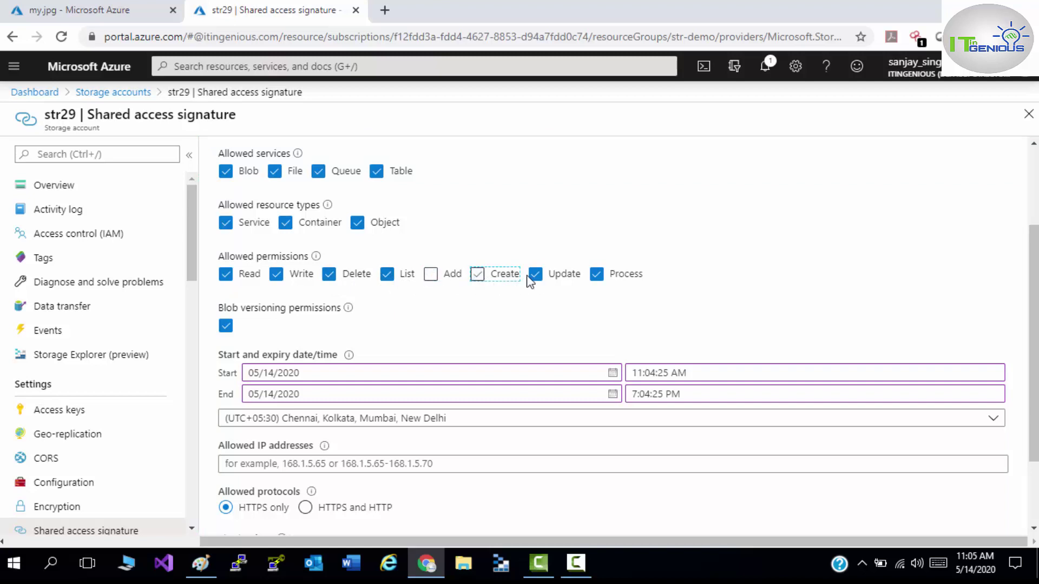
pyautogui.click(598, 276)
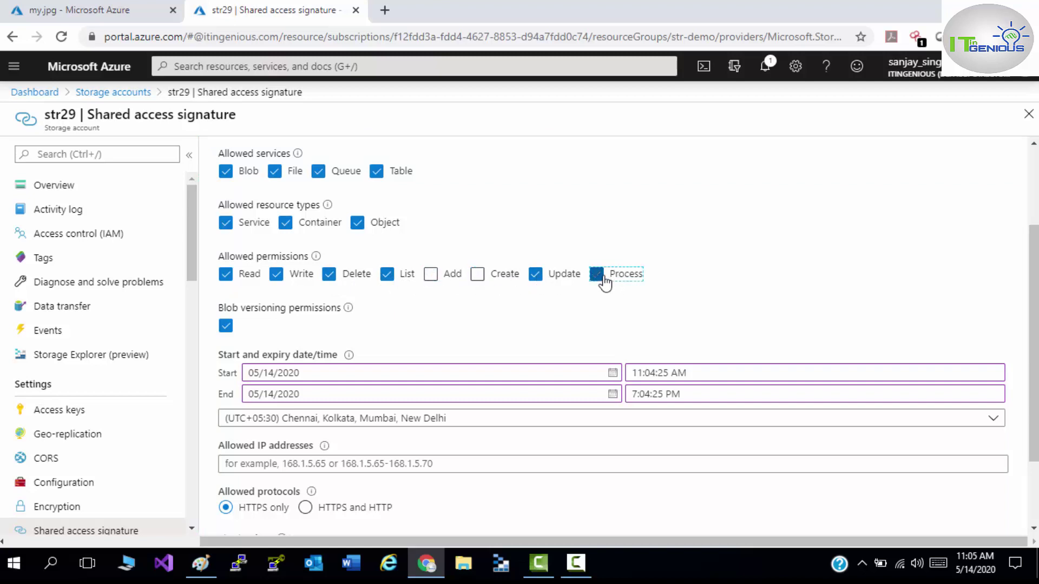
pyautogui.click(536, 275)
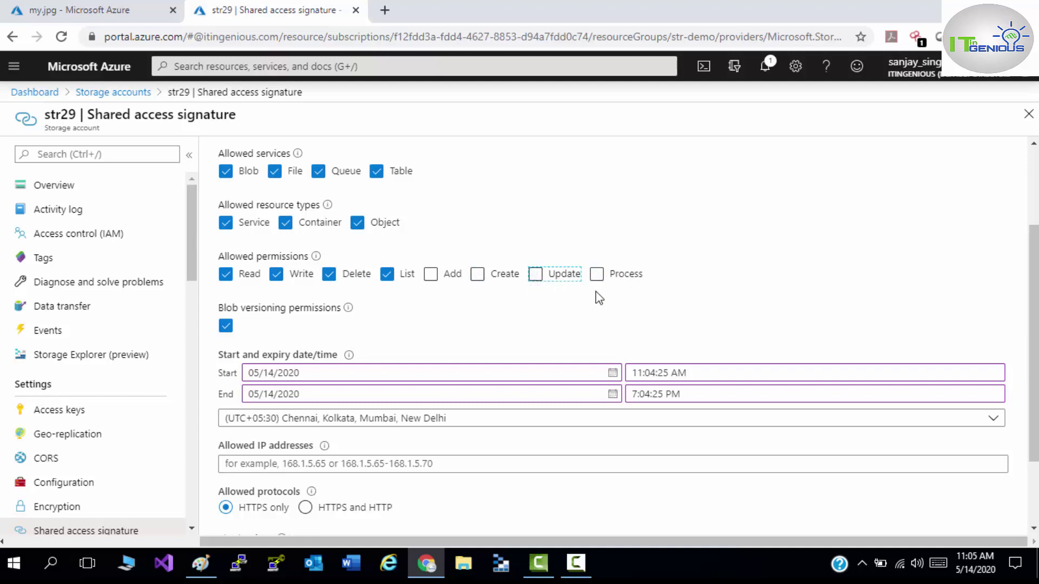
# - Open the linked documentation on creating an account SAS and find the SignedPermission (sp) entry in the URI parameters
pyautogui.moveTo(1034, 317); pyautogui.dragTo(1034, 250)
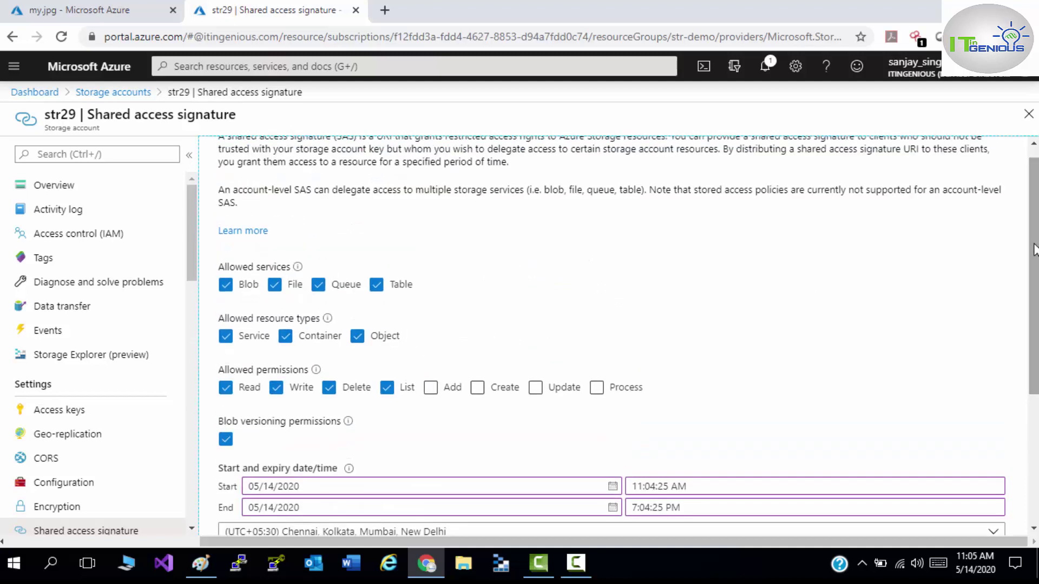
pyautogui.click(250, 232)
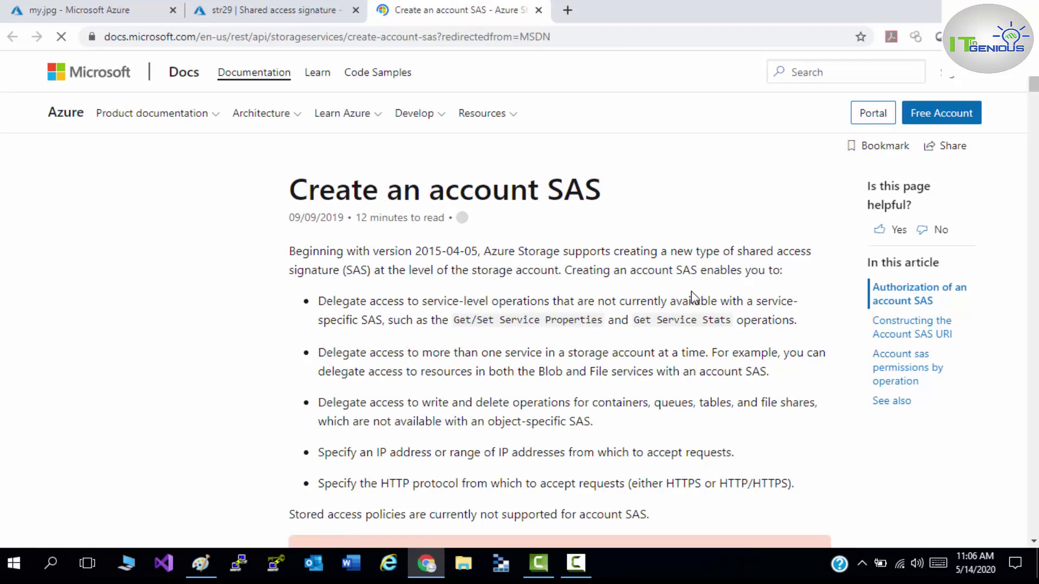
pyautogui.scroll(-5, 692, 294)
pyautogui.scroll(-10, 692, 293)
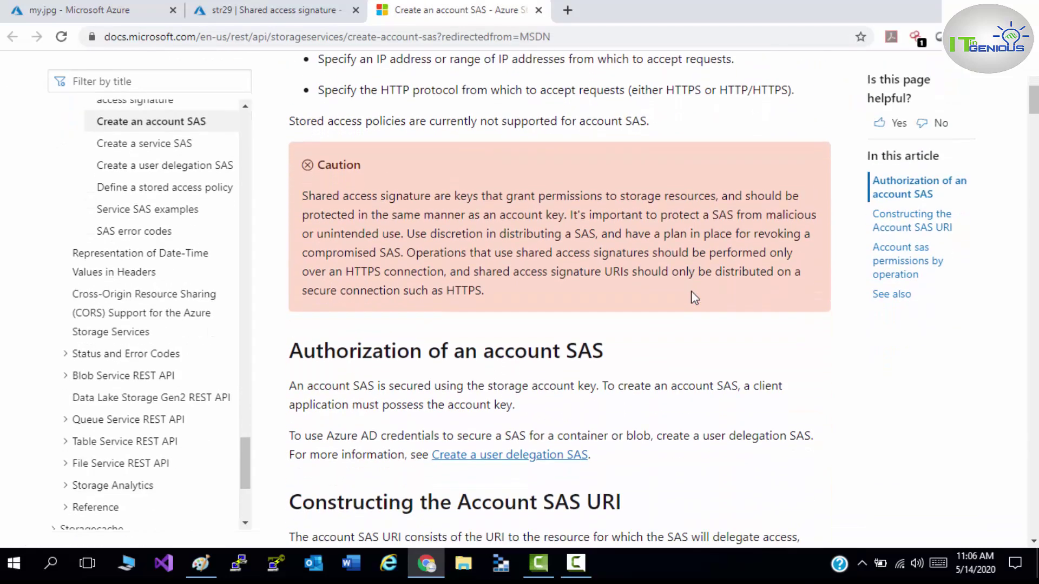
pyautogui.scroll(-3, 692, 292)
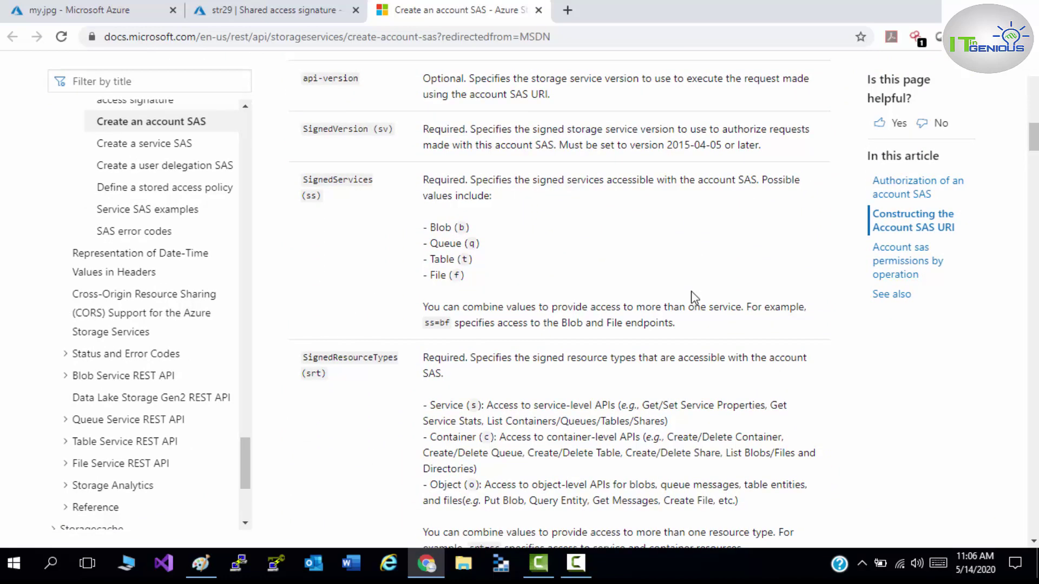
pyautogui.scroll(-6, 695, 297)
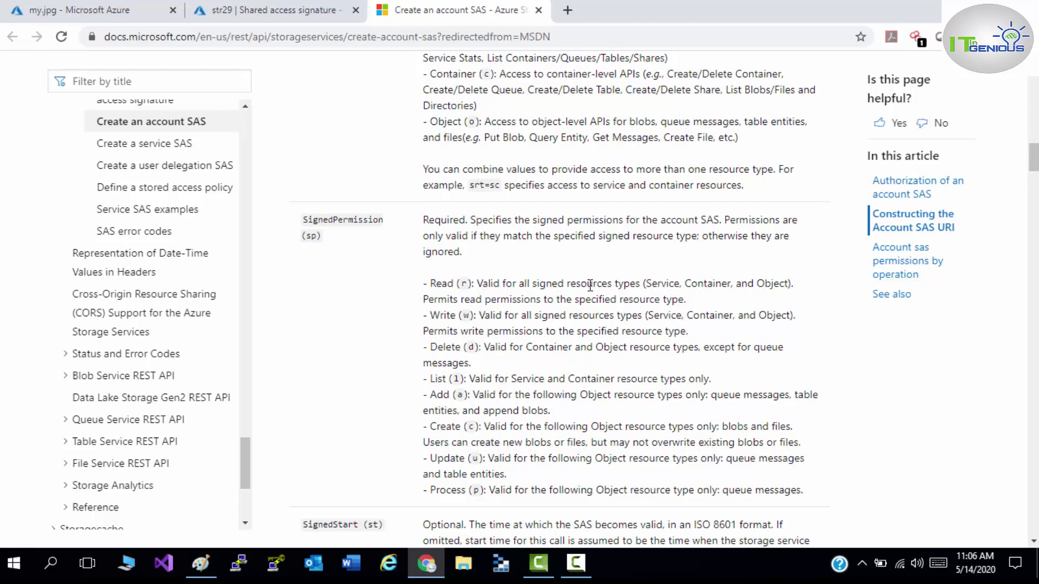
# - Examine which signed resource types the Read, Write, Delete and List permissions are valid for
pyautogui.moveTo(660, 283); pyautogui.dragTo(702, 284)
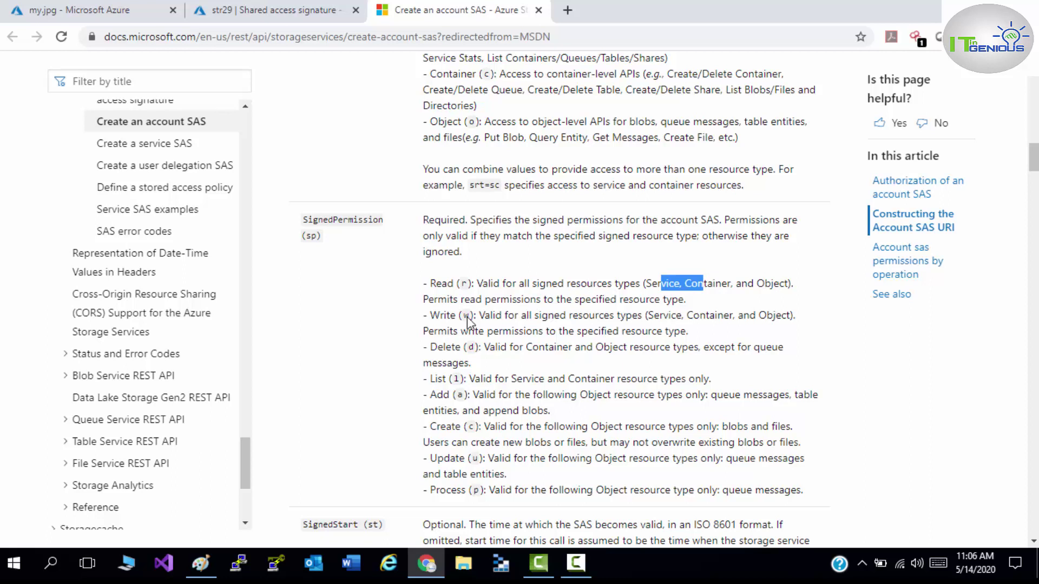
pyautogui.moveTo(460, 317); pyautogui.dragTo(677, 312)
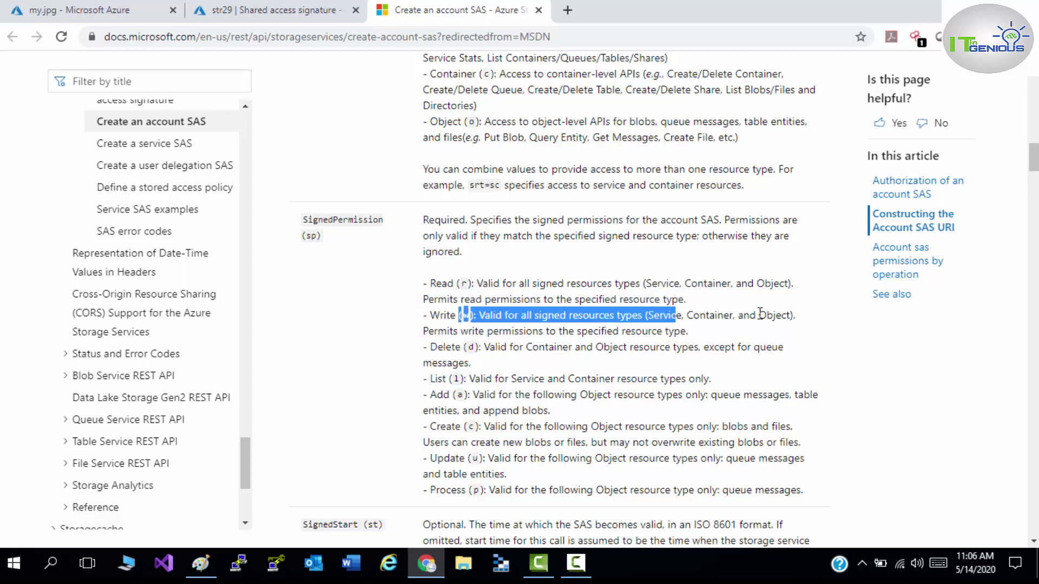
pyautogui.click(484, 361)
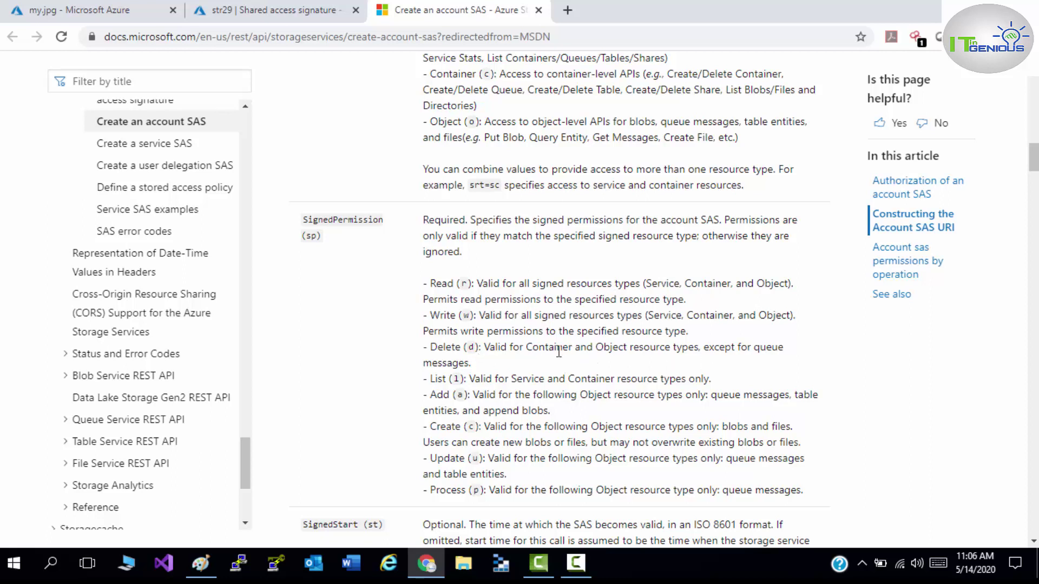
pyautogui.moveTo(548, 351); pyautogui.dragTo(666, 355)
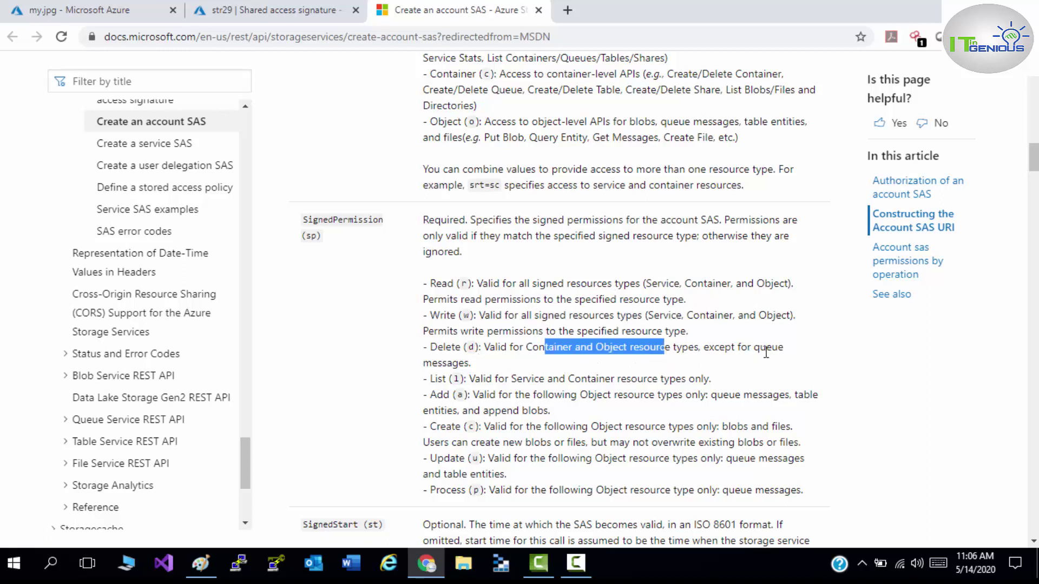
pyautogui.moveTo(766, 352); pyautogui.dragTo(772, 361)
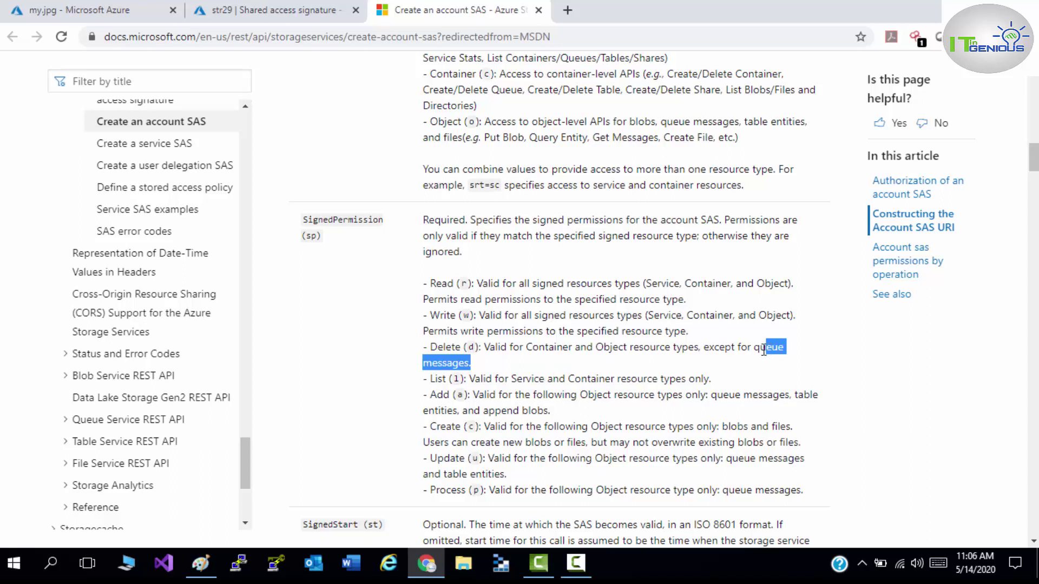
pyautogui.click(455, 384)
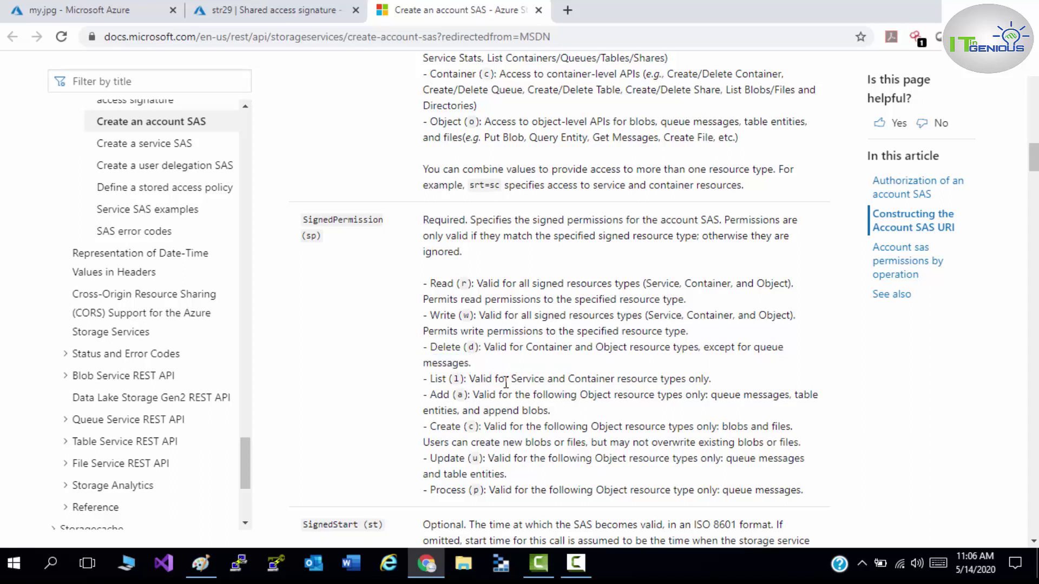
pyautogui.moveTo(506, 383); pyautogui.dragTo(728, 382)
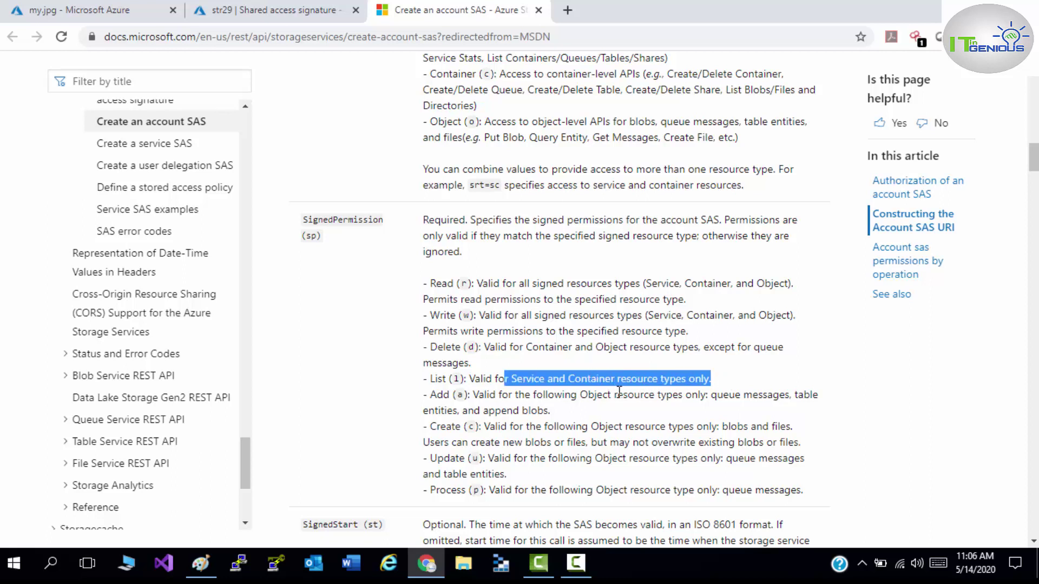
# - Examine which object resource types the Add, Create and Update permissions apply to in the SignedPermission entry
pyautogui.moveTo(430, 395); pyautogui.dragTo(821, 413)
pyautogui.moveTo(538, 427); pyautogui.dragTo(436, 395)
pyautogui.click(437, 396)
pyautogui.moveTo(439, 446); pyautogui.dragTo(784, 440)
pyautogui.click(576, 436)
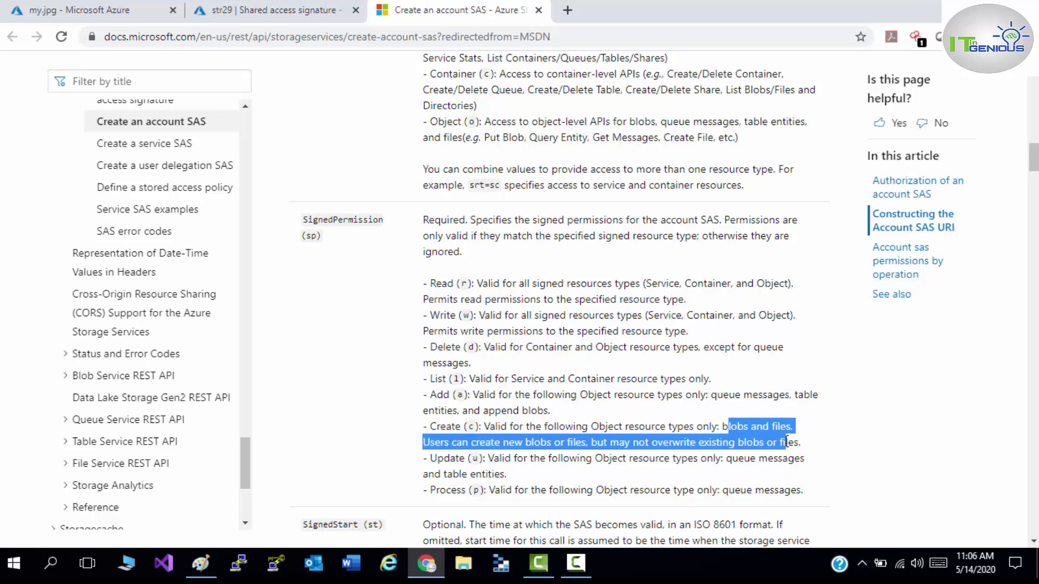
pyautogui.moveTo(788, 442); pyautogui.dragTo(799, 443)
pyautogui.click(522, 474)
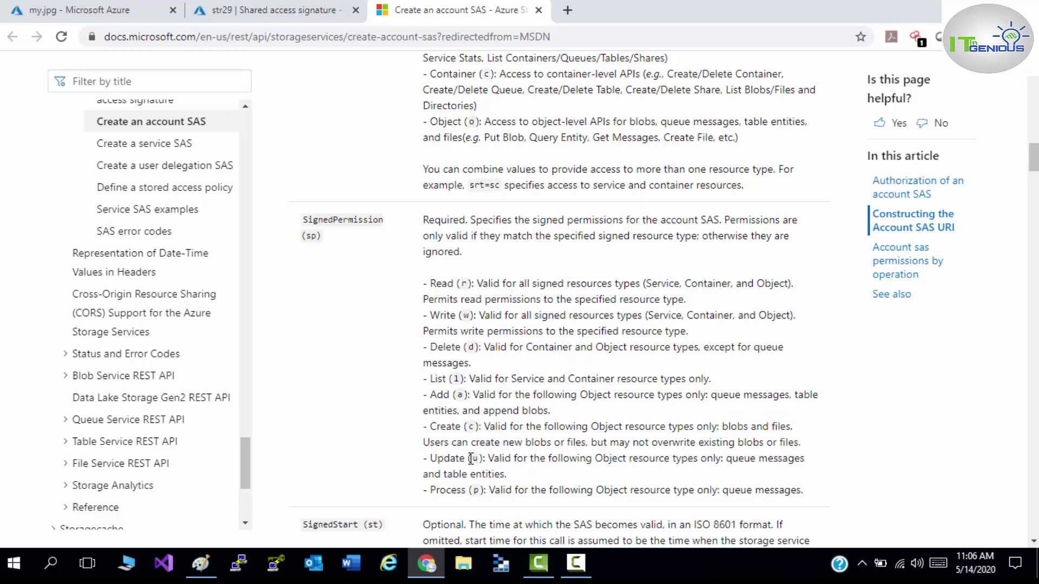
pyautogui.moveTo(727, 459); pyautogui.dragTo(740, 476)
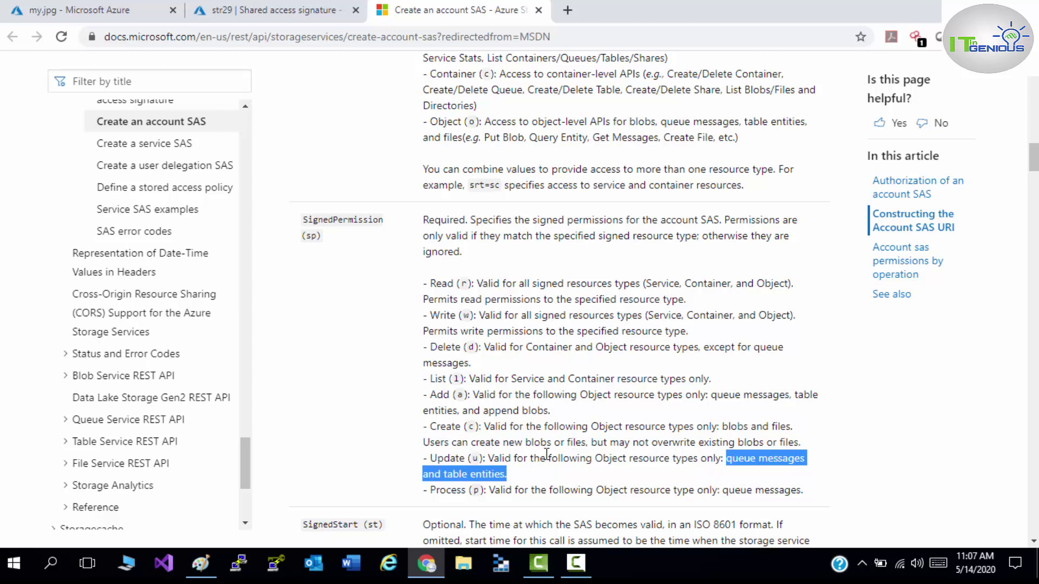
# - Return to str29's account-level SAS settings and review the start and expiry date/time and the allowed IP addresses
pyautogui.click(267, 6)
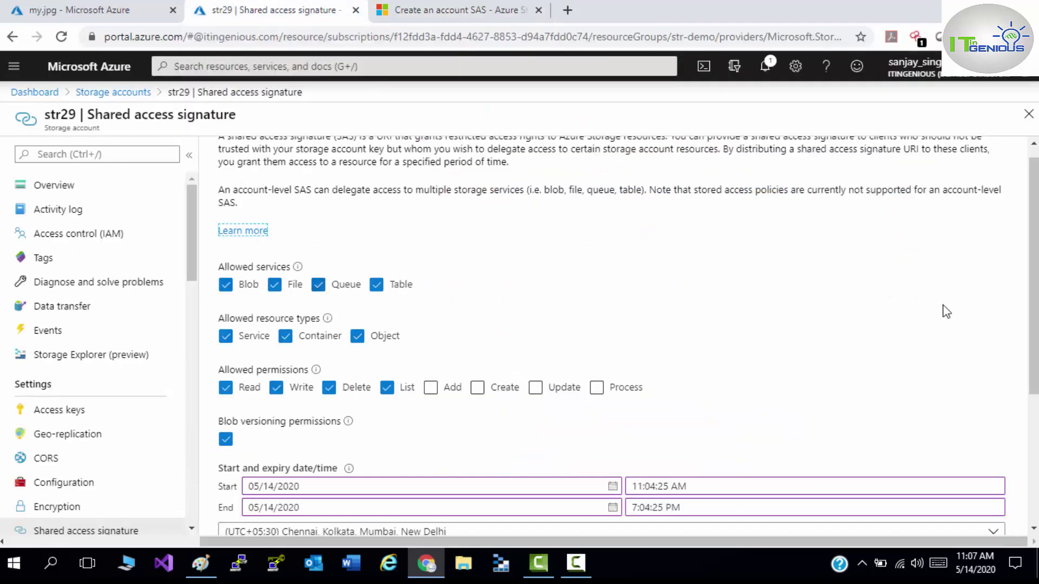
pyautogui.scroll(-3, 946, 312)
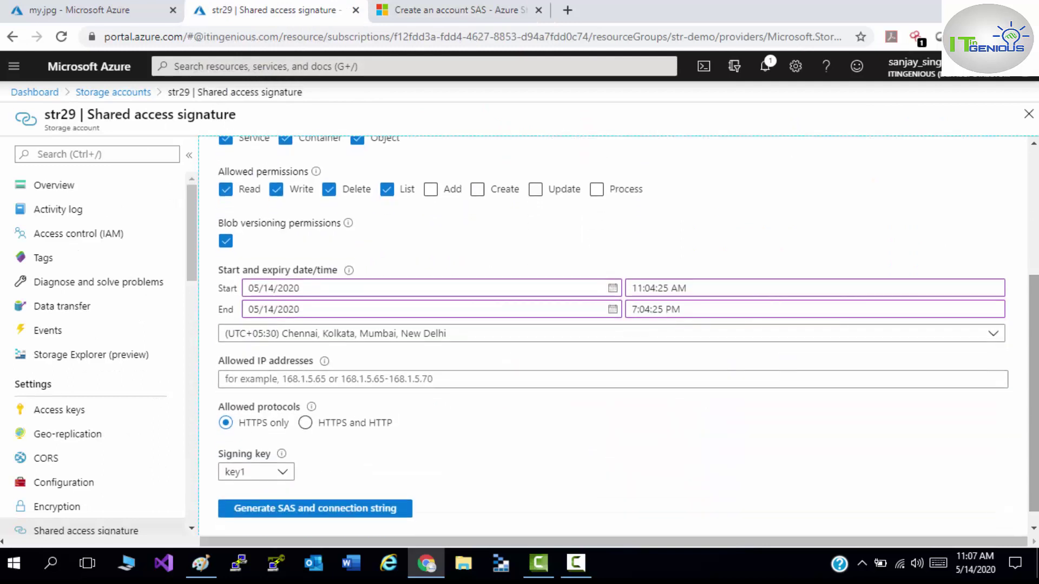
pyautogui.scroll(1, 362, 450)
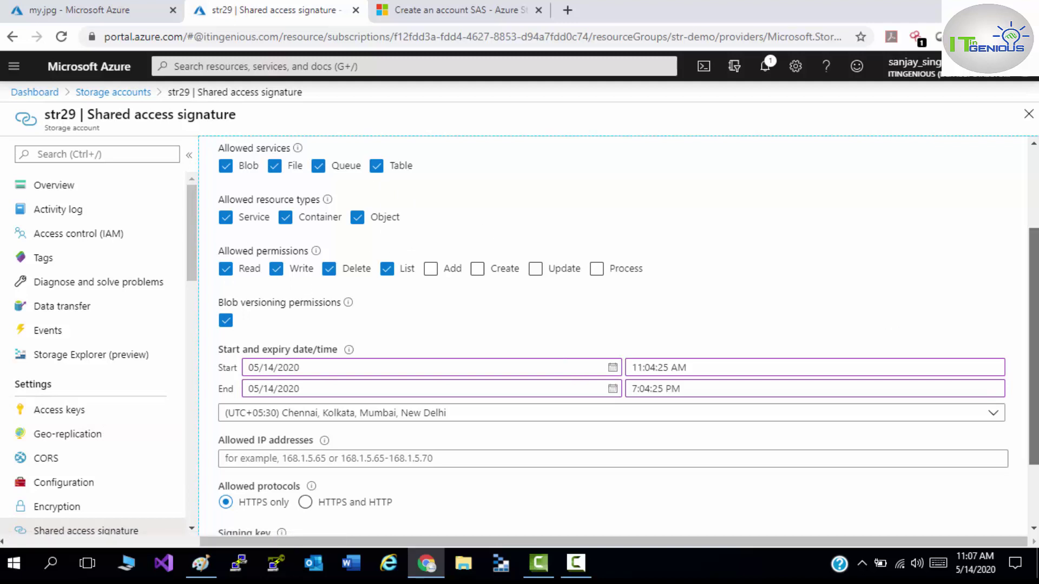
pyautogui.scroll(-2, 895, 322)
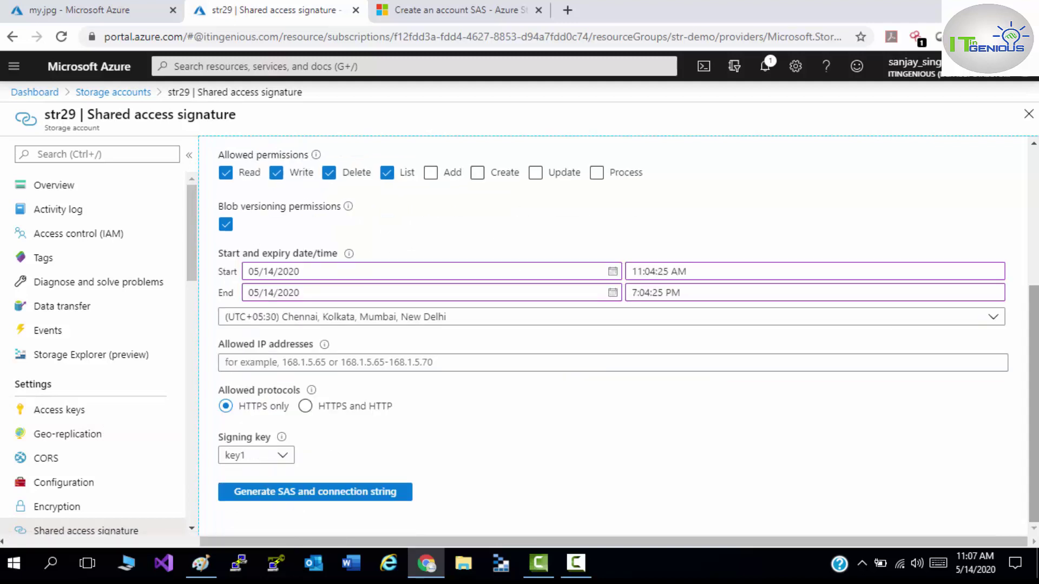
pyautogui.click(304, 265)
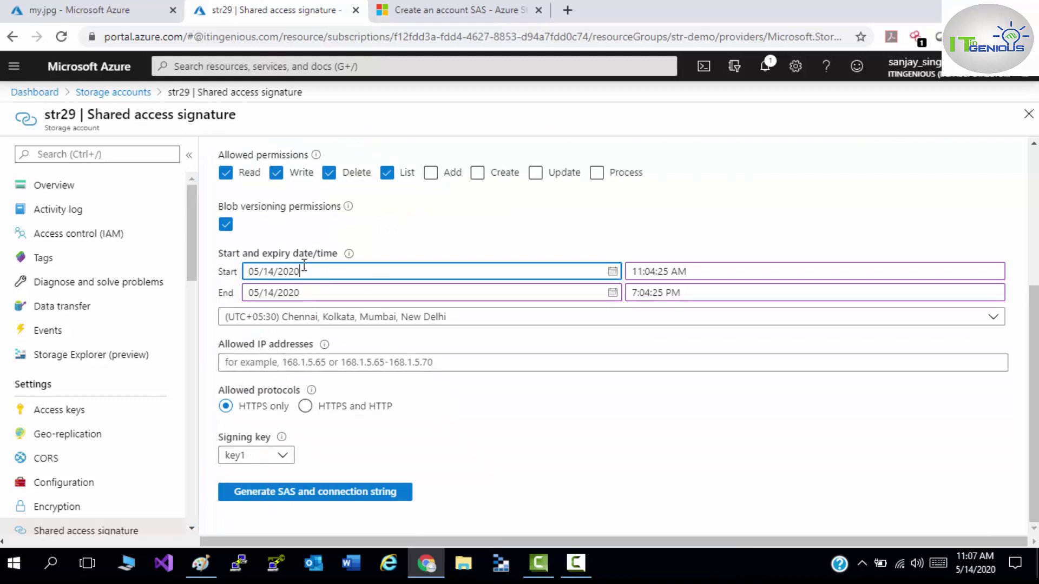
pyautogui.hotkey('ctrl', 'a')
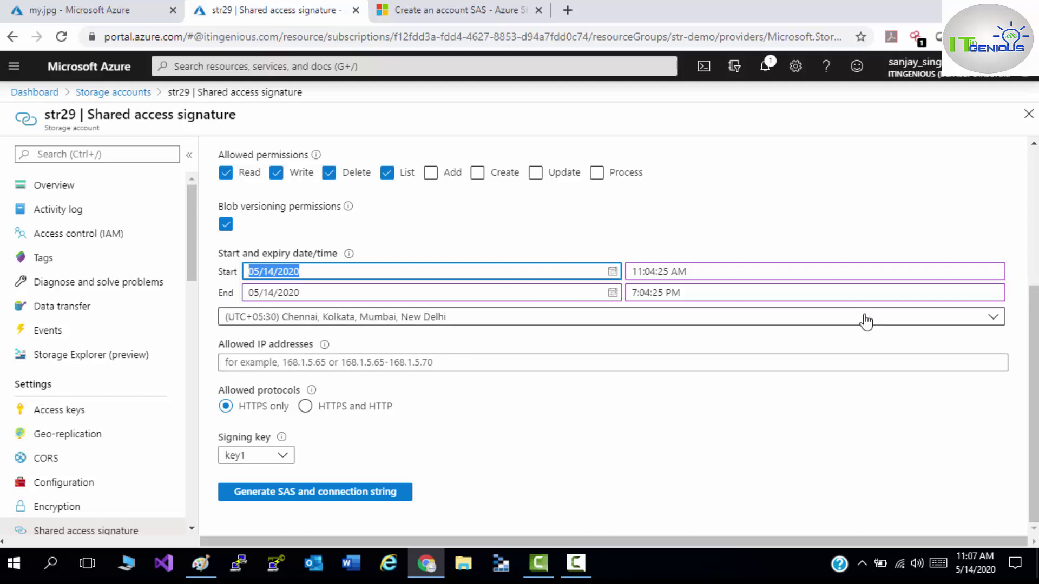
pyautogui.click(545, 363)
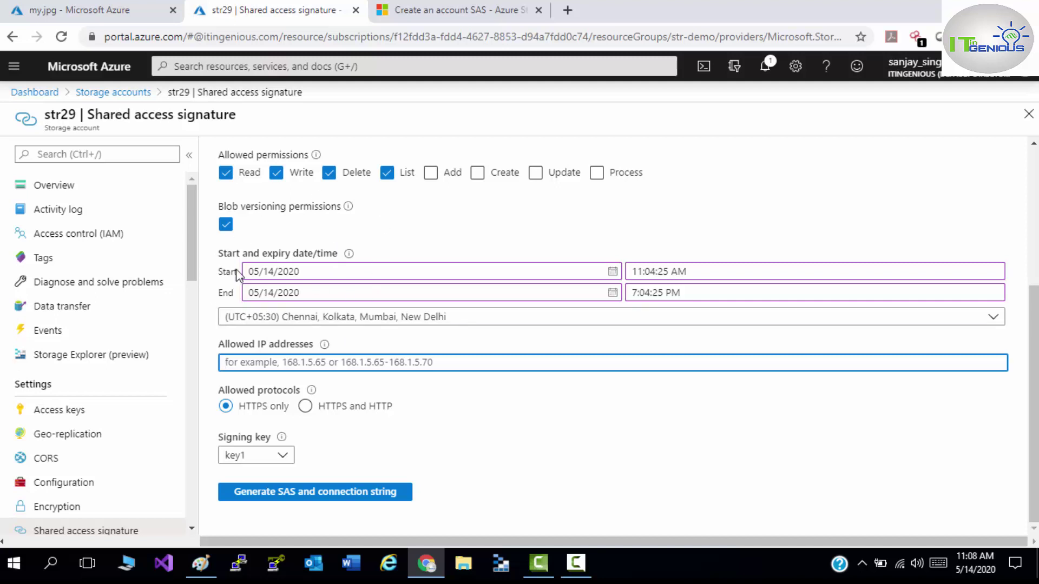
# - Choose key1 as the signing key and generate the account-level SAS and connection string
pyautogui.click(284, 460)
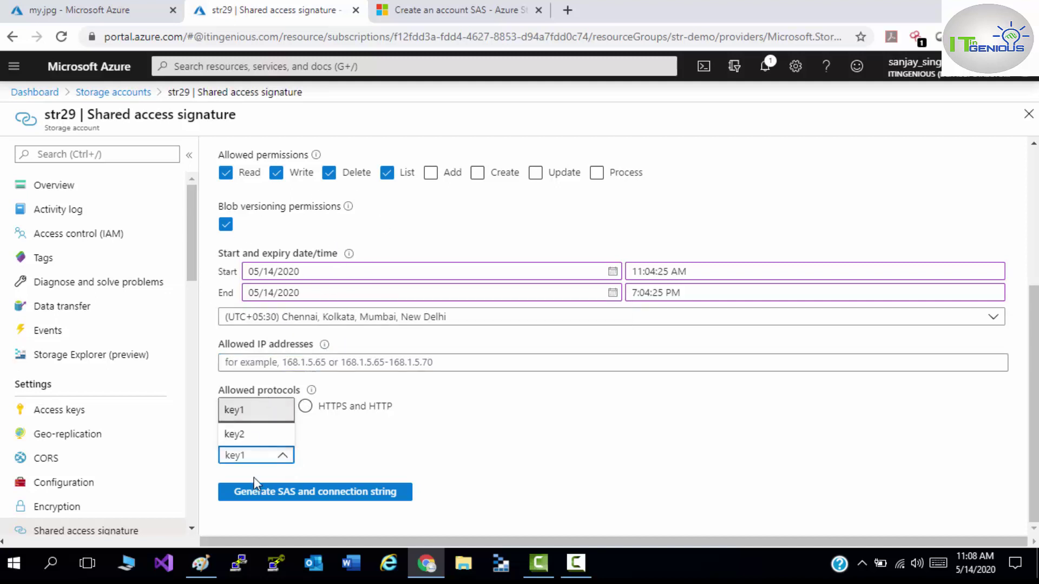
pyautogui.click(256, 405)
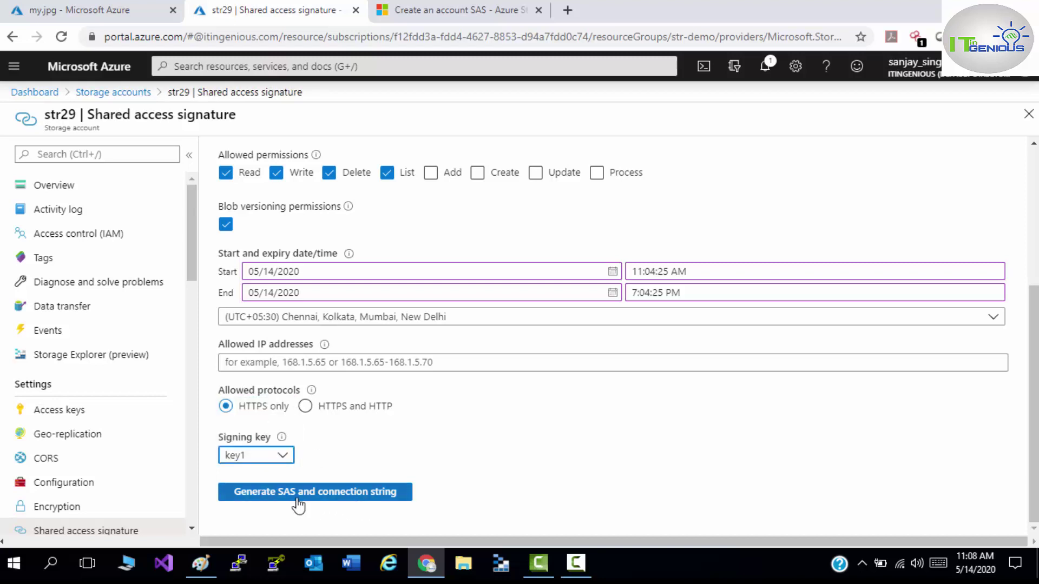
pyautogui.click(364, 502)
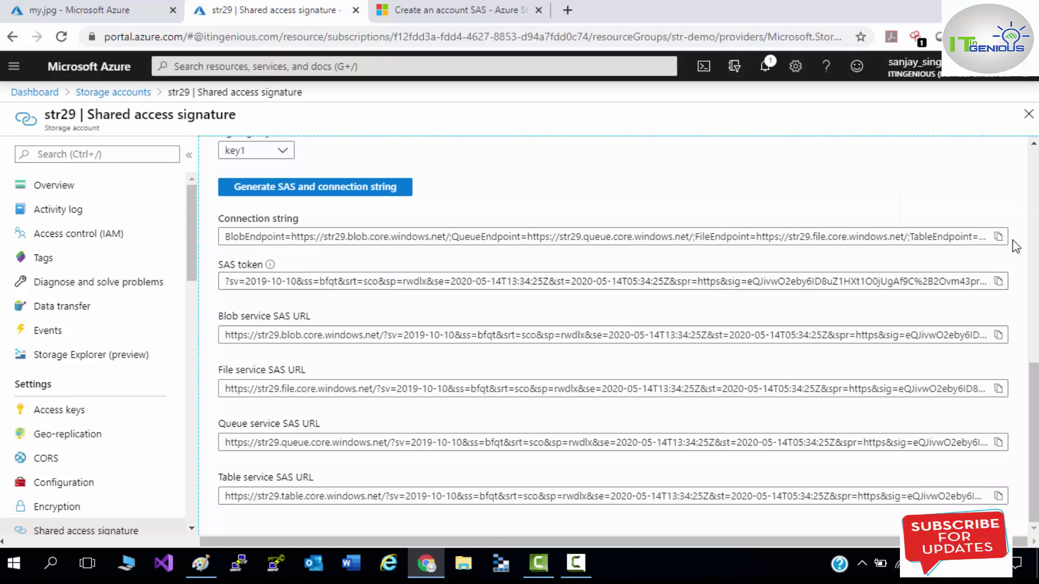
# - Copy the generated Blob service SAS URL and paste it into a new, maximized Notepad document
pyautogui.click(998, 335)
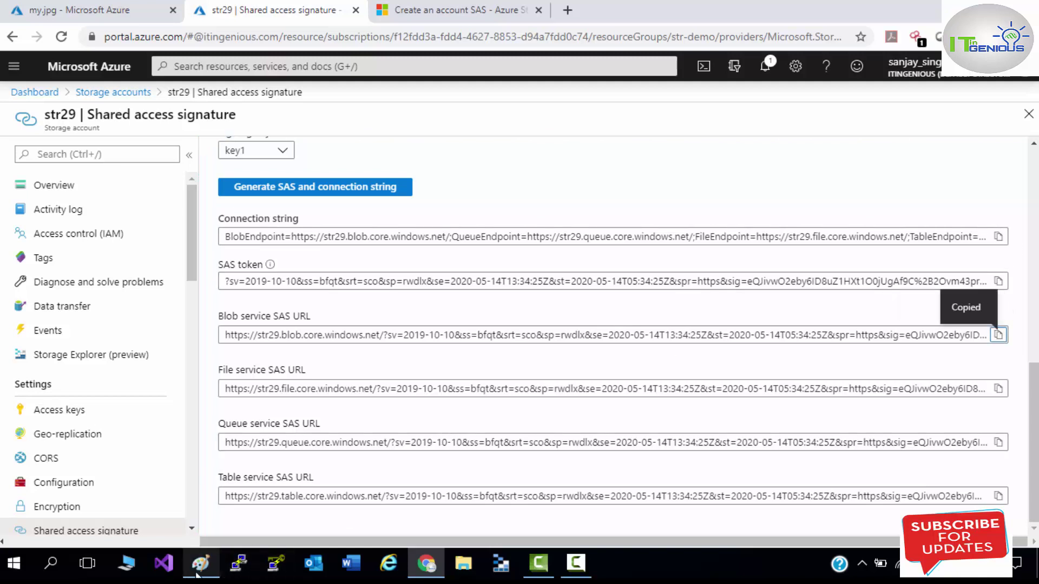
pyautogui.click(53, 559)
pyautogui.write('note')
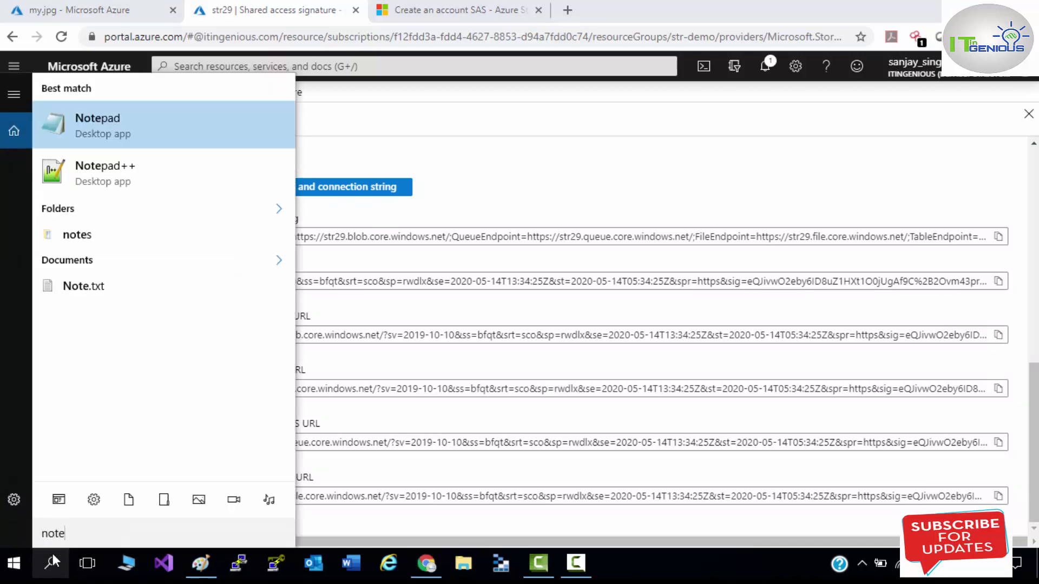
pyautogui.click(136, 112)
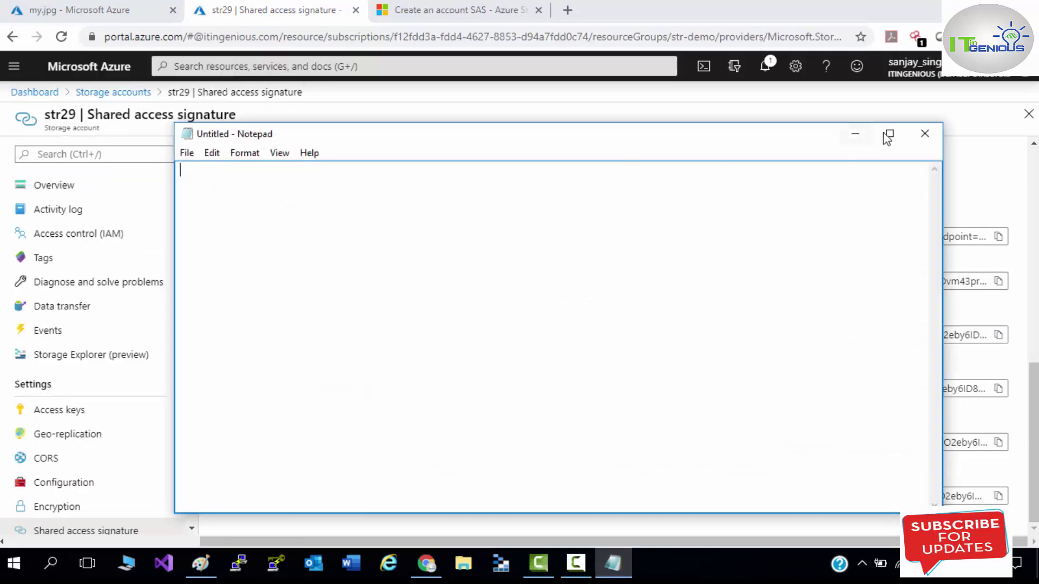
pyautogui.click(887, 137)
pyautogui.hotkey('ctrl', 'v')
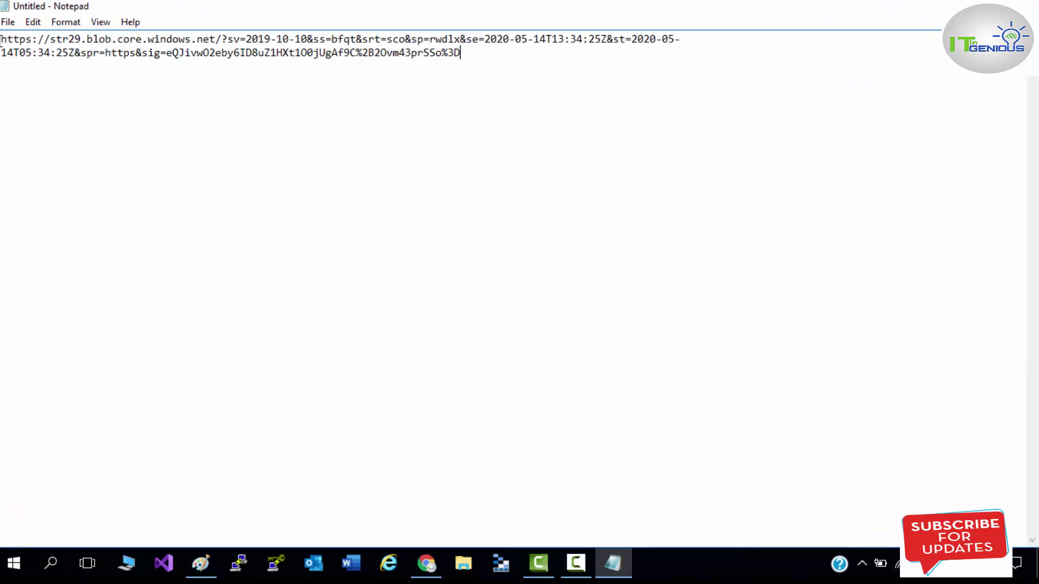
pyautogui.moveTo(1, 39); pyautogui.dragTo(216, 39)
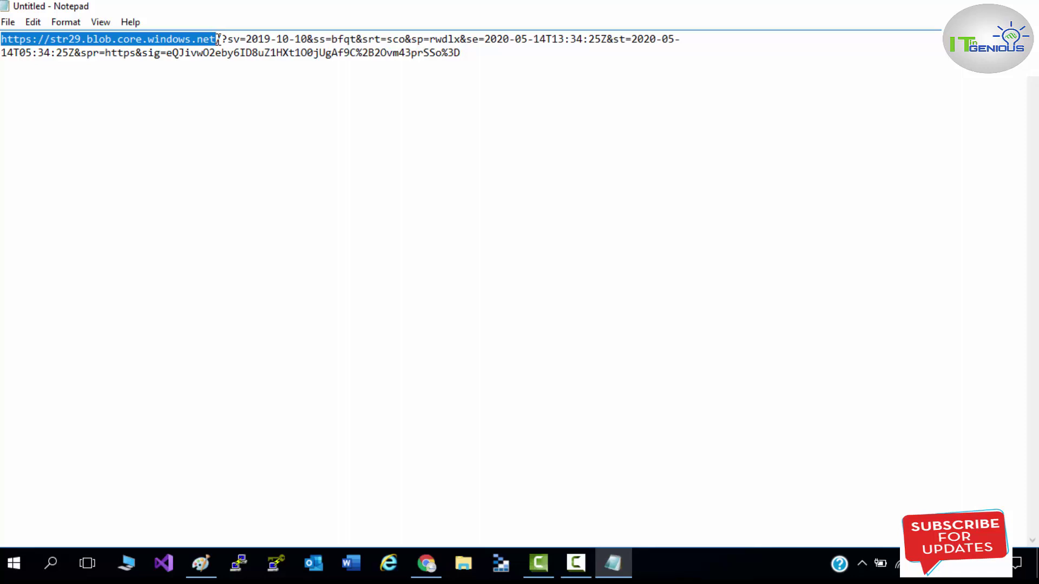
pyautogui.moveTo(218, 39); pyautogui.dragTo(1, 38)
pyautogui.press('Delete')
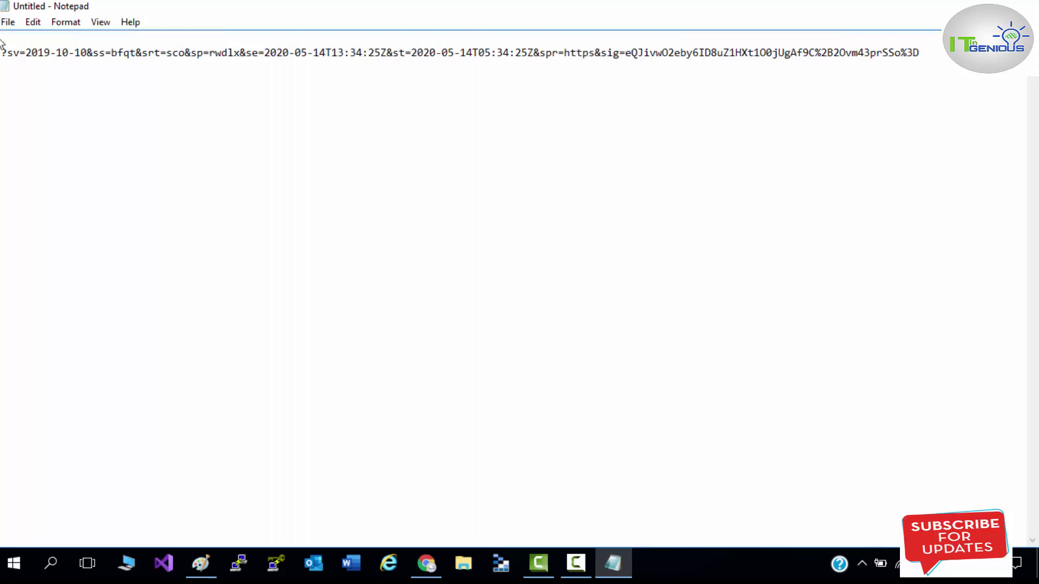
pyautogui.hotkey('ctrl', 'z')
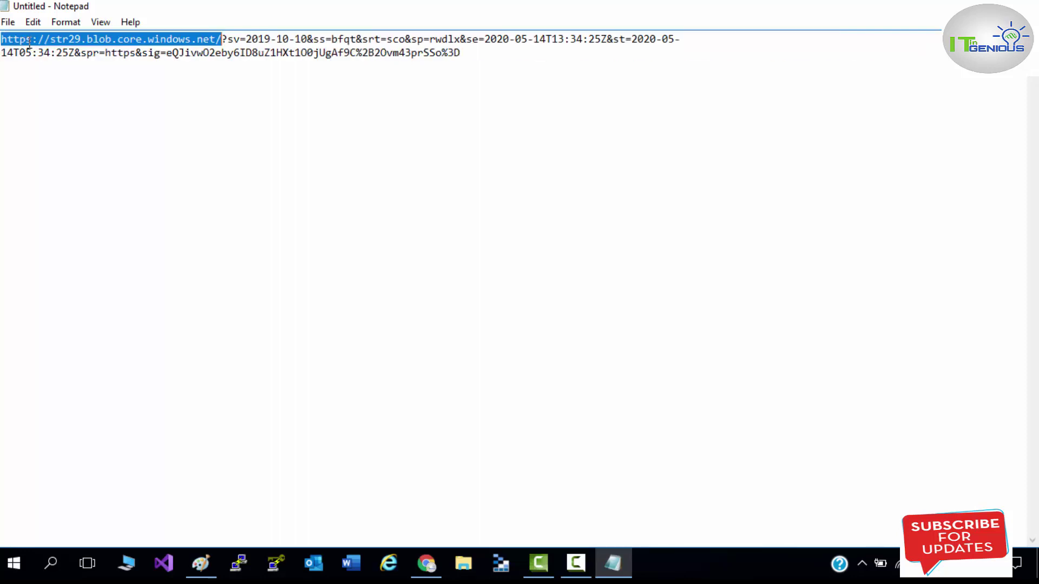
# - Split the pasted URL after the blob endpoint so the SAS token starts on its own line, and examine its sv parameter
pyautogui.click(222, 39)
pyautogui.press('Return')
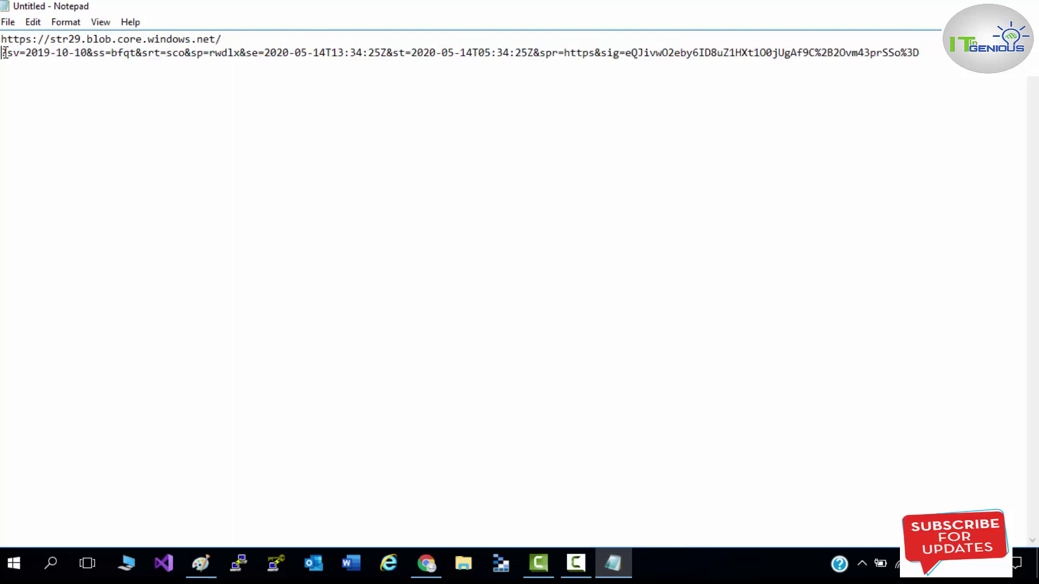
pyautogui.moveTo(6, 53); pyautogui.dragTo(93, 57)
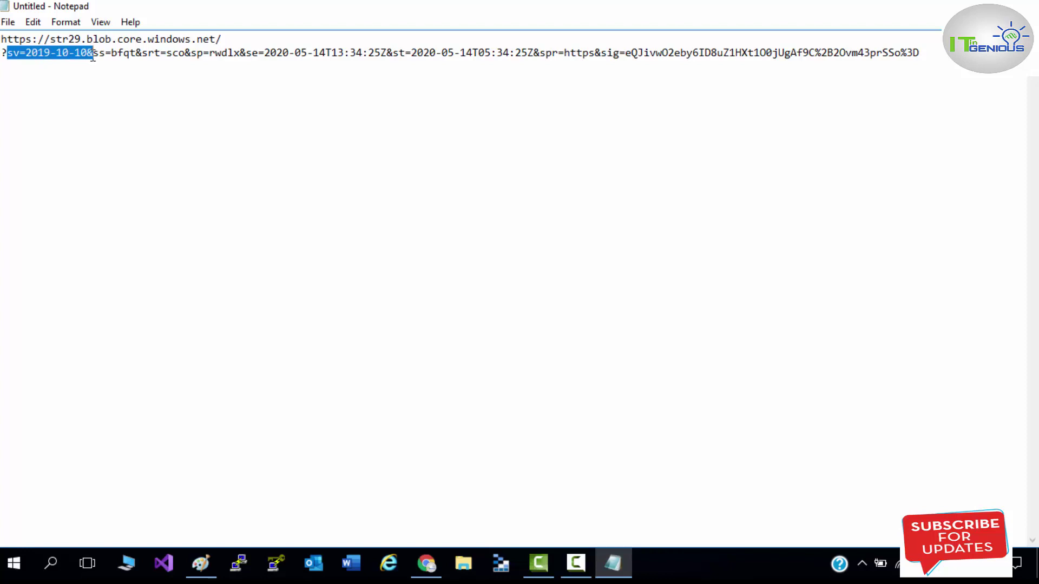
pyautogui.click(118, 67)
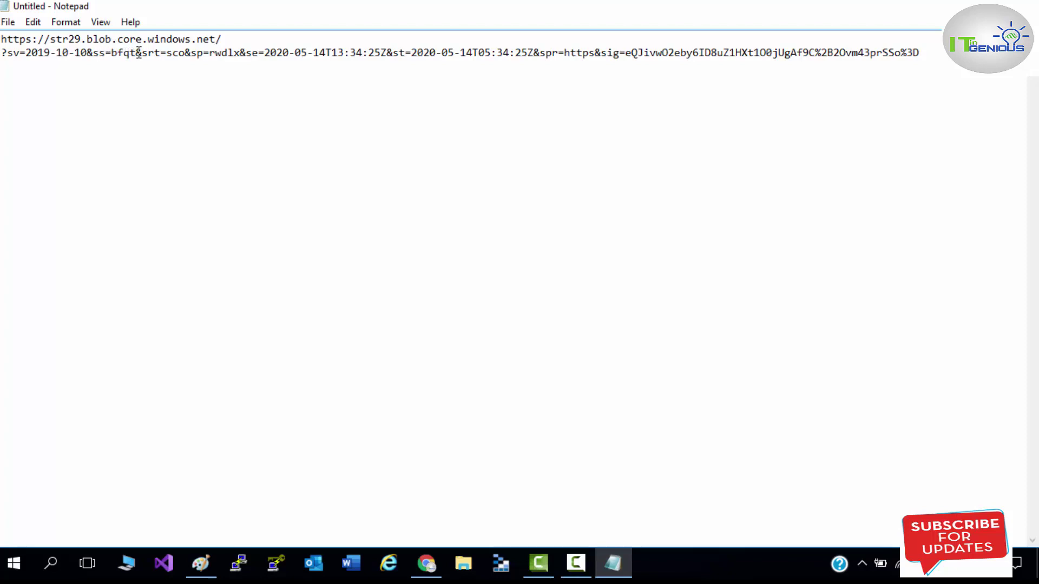
# - Break the SAS token in Notepad so that the ss and srt parameters each stand on their own line
pyautogui.click(93, 52)
pyautogui.press('Return')
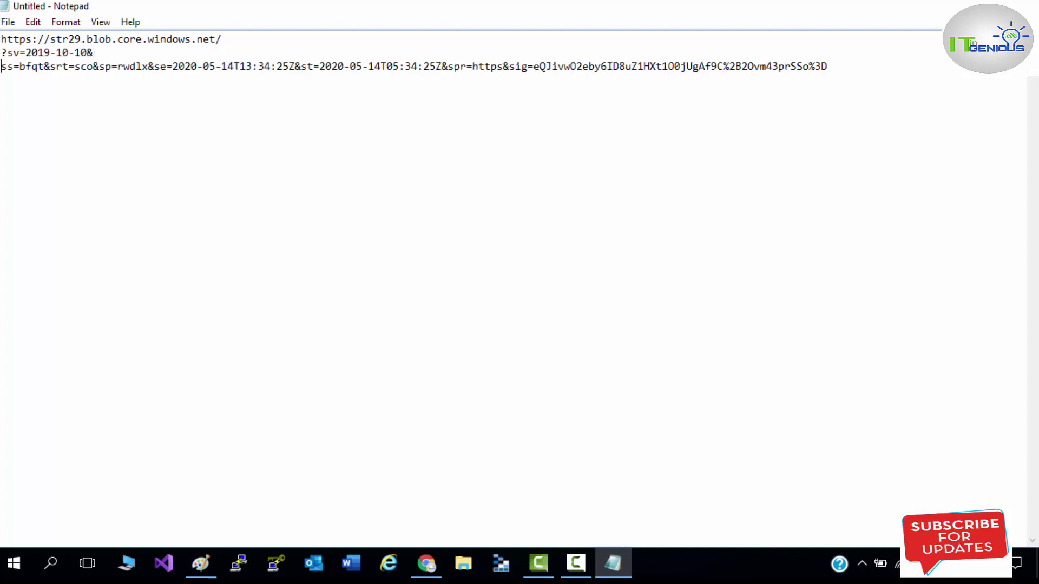
pyautogui.click(100, 66)
pyautogui.press('Return')
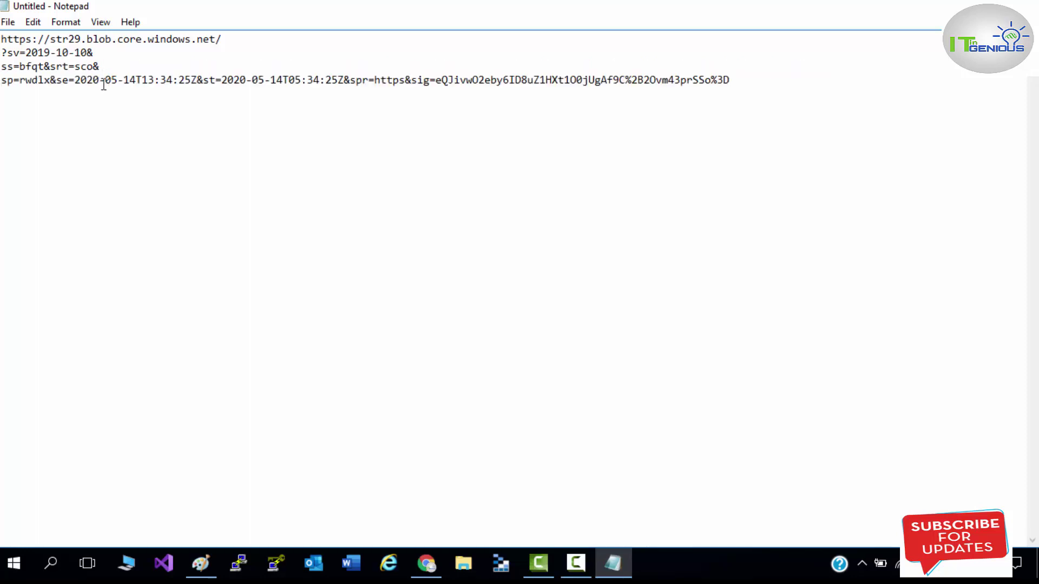
pyautogui.click(51, 66)
pyautogui.press('Return')
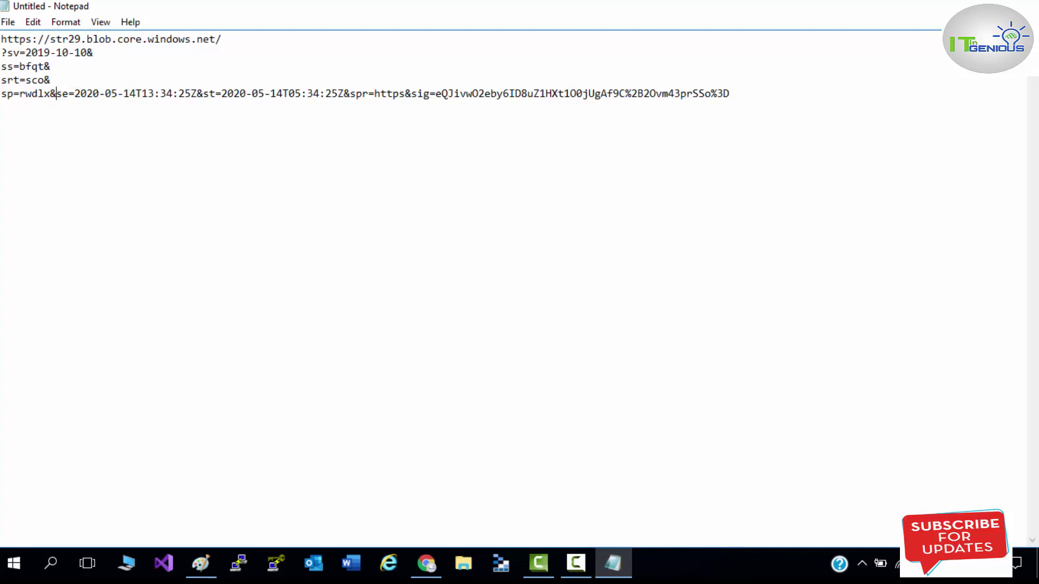
# - Break up the rest of the token so that sp, se, st, spr and sig each stand on their own line
pyautogui.click(56, 94)
pyautogui.press('Return')
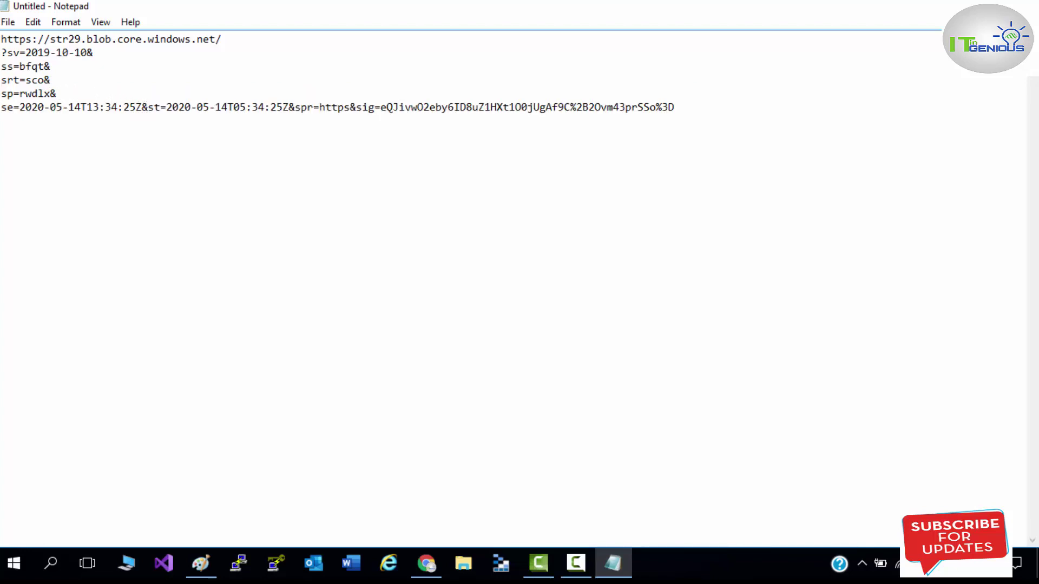
pyautogui.click(148, 107)
pyautogui.press('Return')
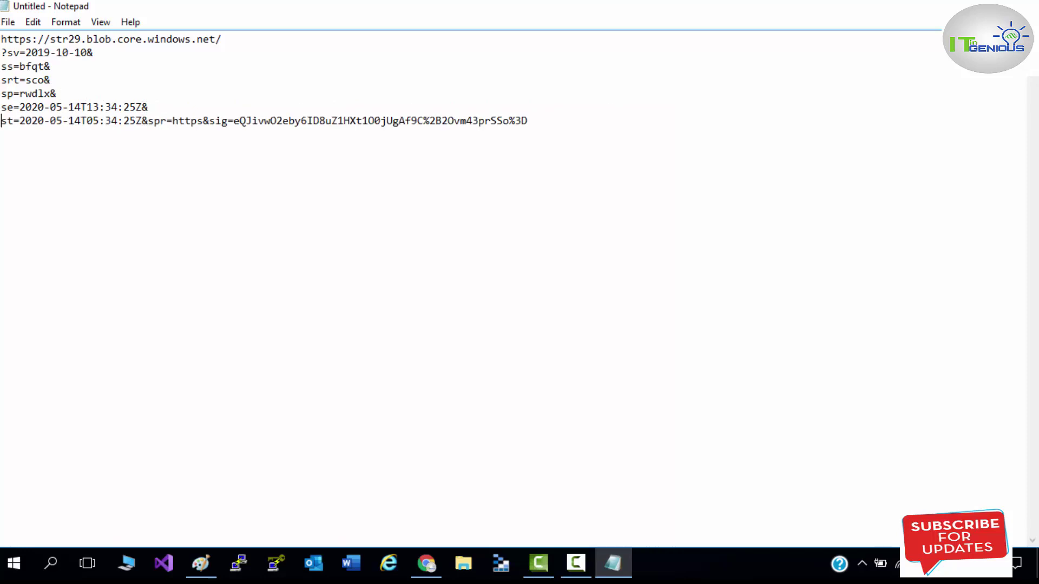
pyautogui.click(148, 120)
pyautogui.press('Return')
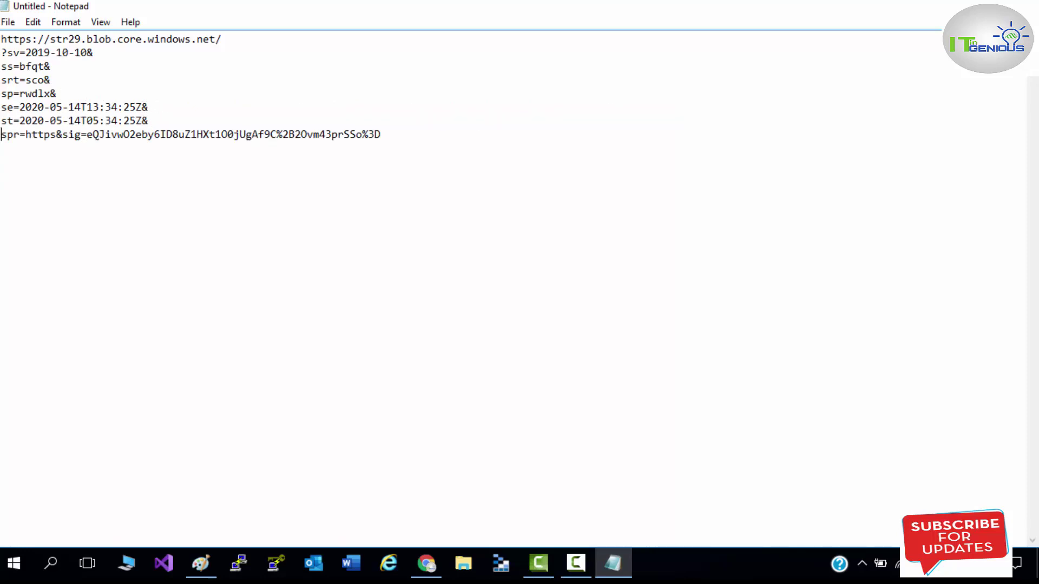
pyautogui.click(63, 135)
pyautogui.press('Return')
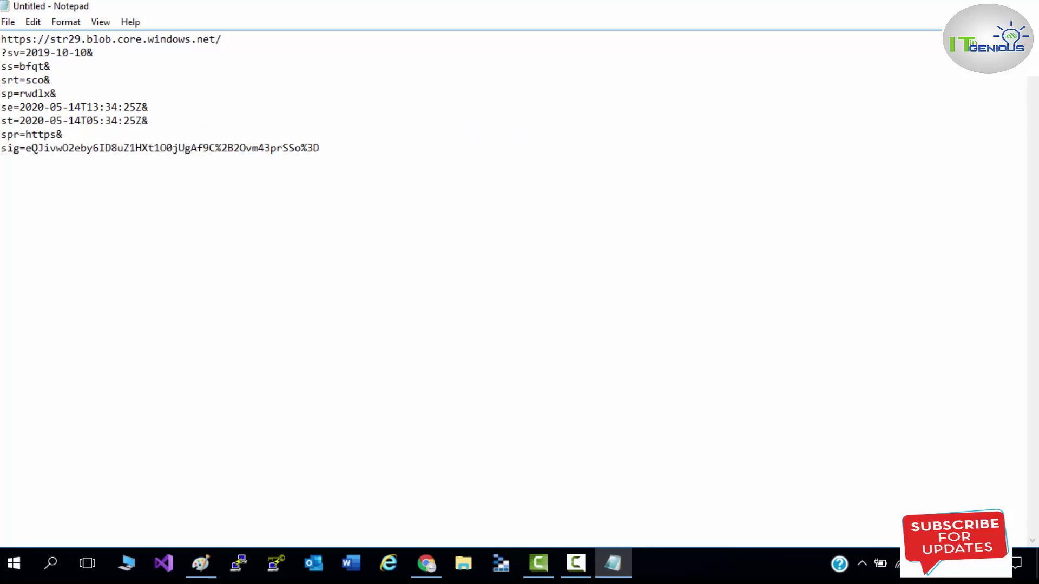
# - Highlight and examine the separated token's signature (sig), resource types (srt), permissions (sp) and expiry (se)
pyautogui.moveTo(296, 149); pyautogui.dragTo(1, 161)
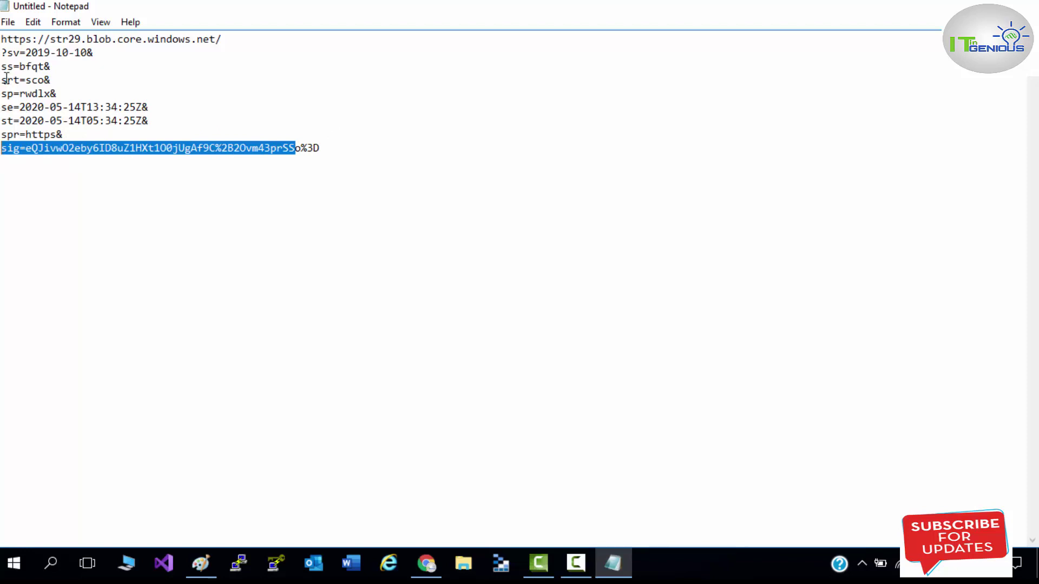
pyautogui.moveTo(2, 80); pyautogui.dragTo(27, 80)
pyautogui.click(52, 80)
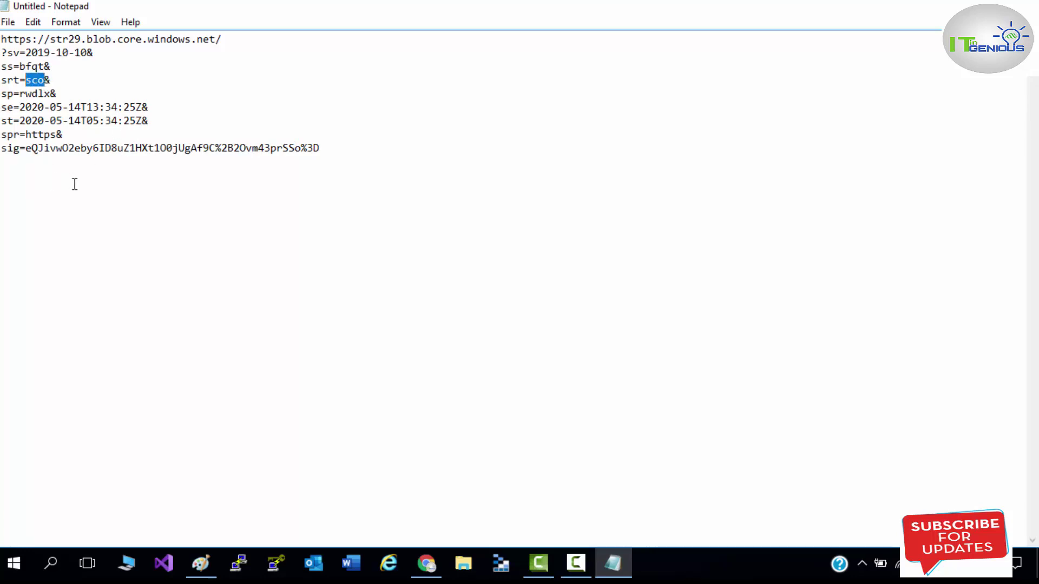
pyautogui.moveTo(45, 93); pyautogui.dragTo(350, 150)
pyautogui.click(2, 107)
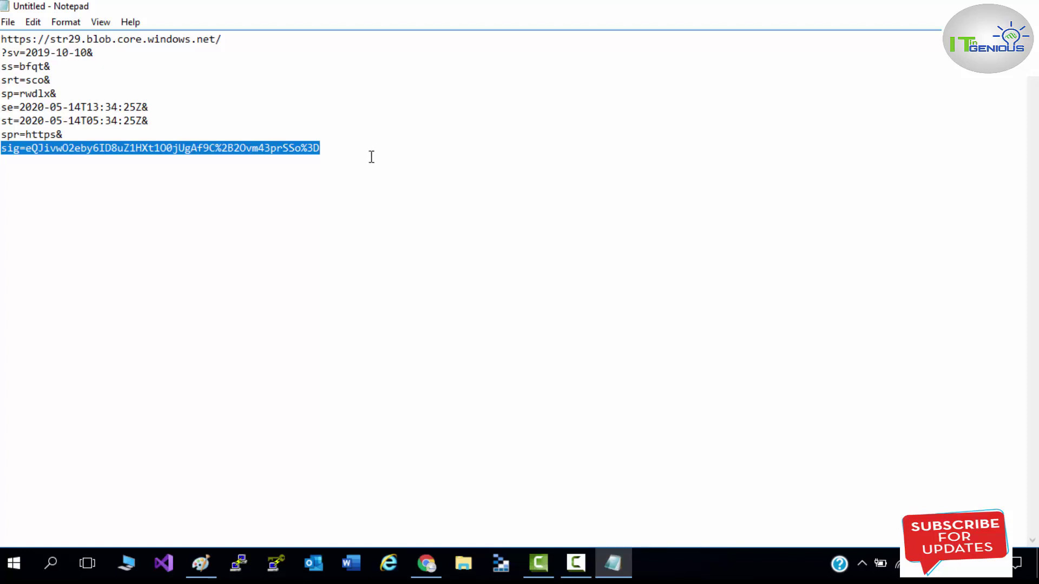
# - Switch to my.jpg's blob page in Chrome and generate its SAS token and URL with Read permission, HTTPS and Key 1
pyautogui.click(422, 563)
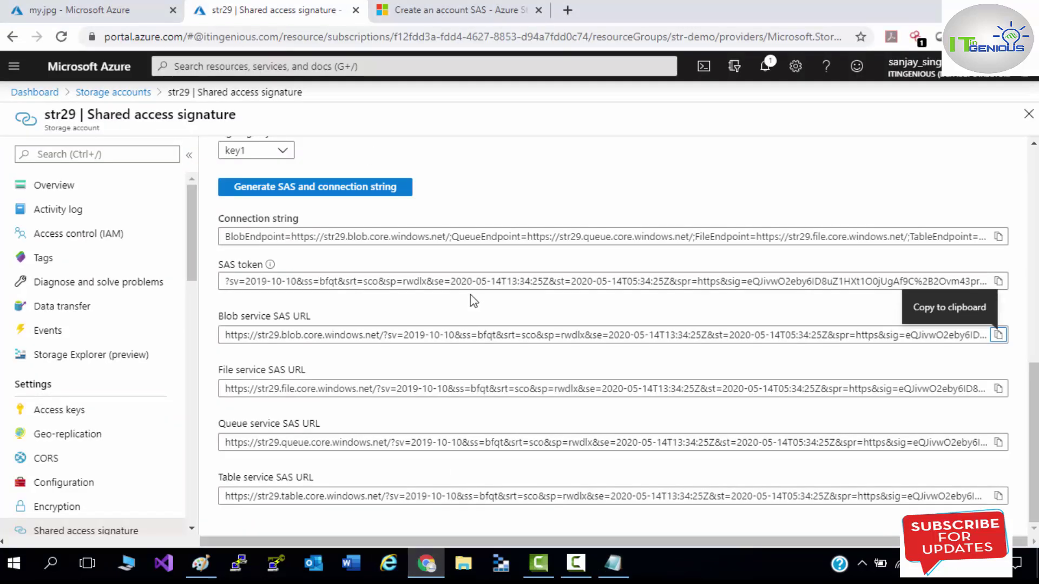
pyautogui.click(119, 7)
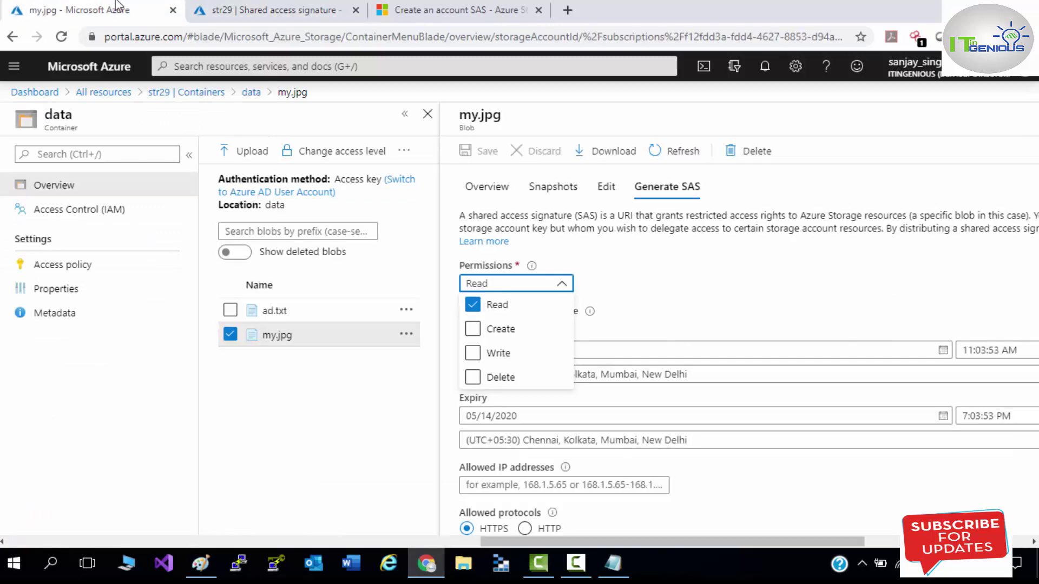
pyautogui.click(676, 289)
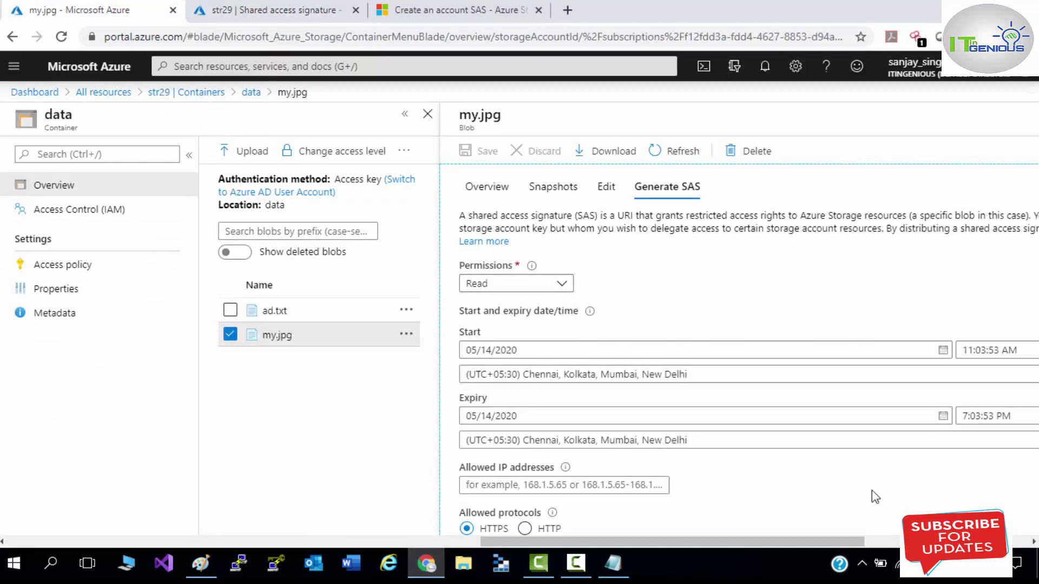
pyautogui.scroll(-1, 818, 468)
pyautogui.scroll(-2, 818, 468)
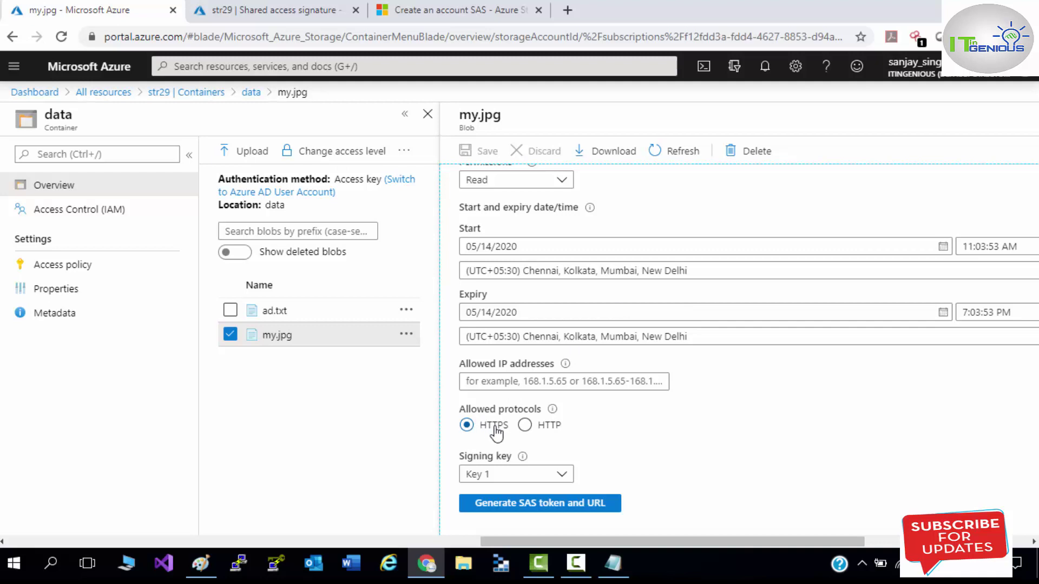
pyautogui.click(509, 503)
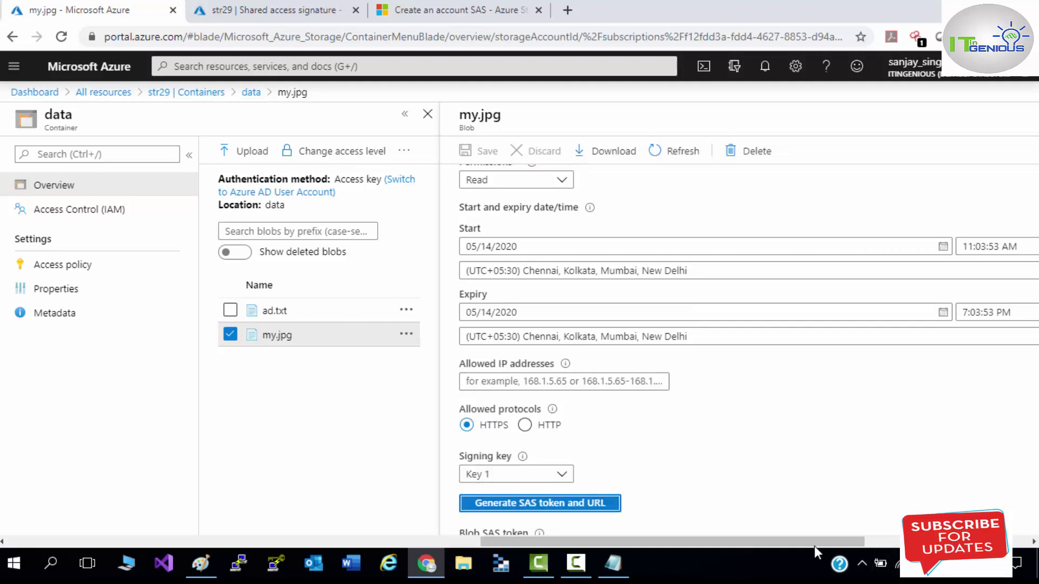
# - Copy my.jpg's Blob SAS URL with its token and open it in place of the "Create an account SAS" documentation page
pyautogui.moveTo(754, 541); pyautogui.dragTo(917, 541)
pyautogui.scroll(-3, 487, 506)
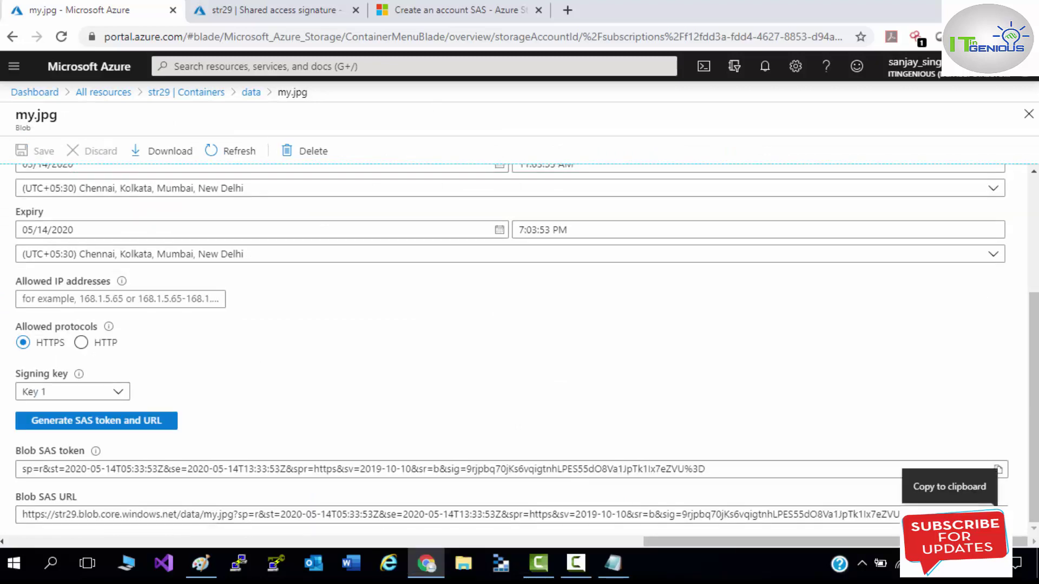
pyautogui.click(998, 514)
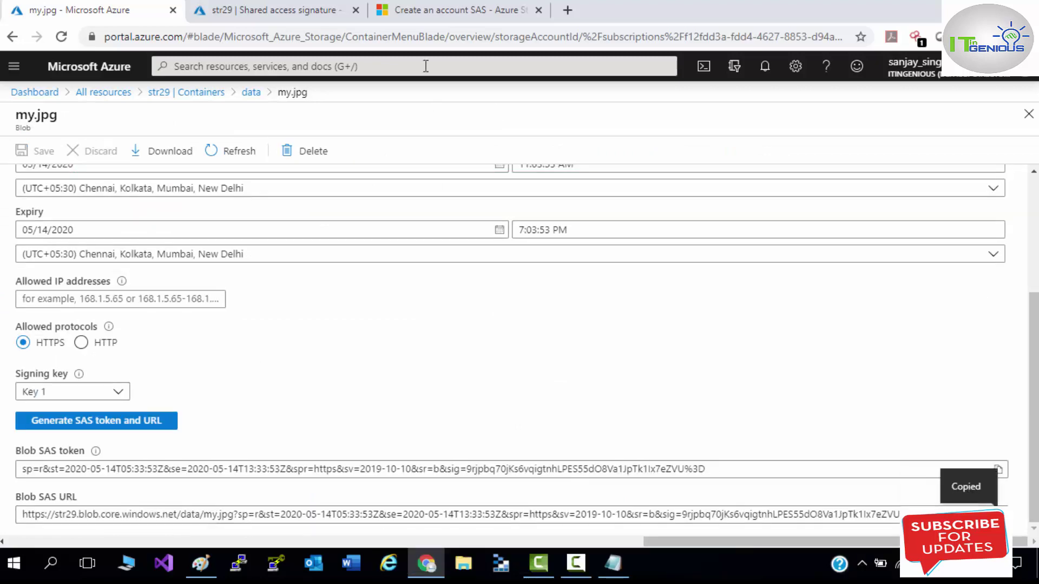
pyautogui.click(476, 11)
pyautogui.click(478, 36)
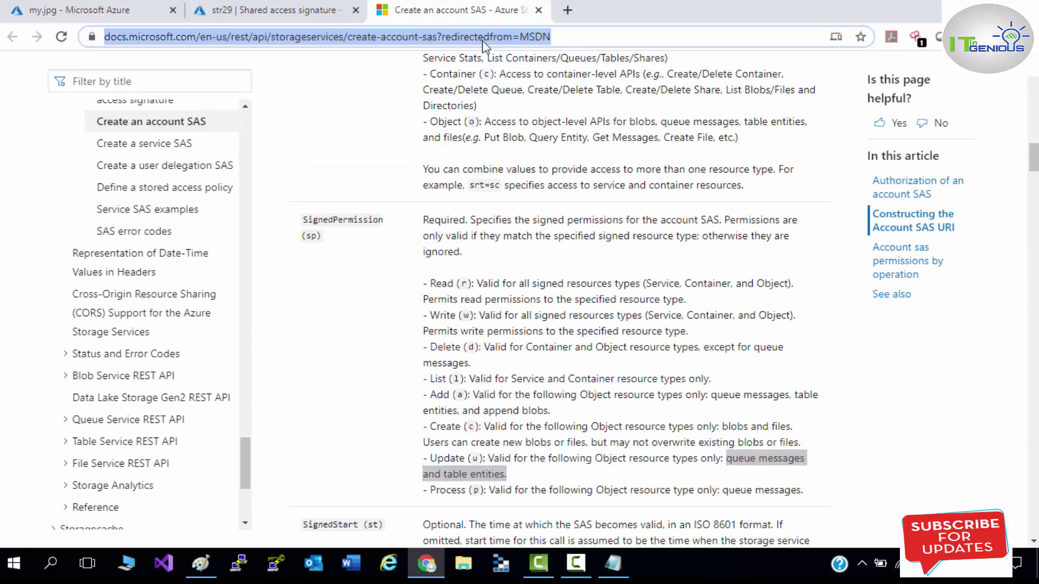
pyautogui.hotkey('ctrl', 'v')
pyautogui.press('Return')
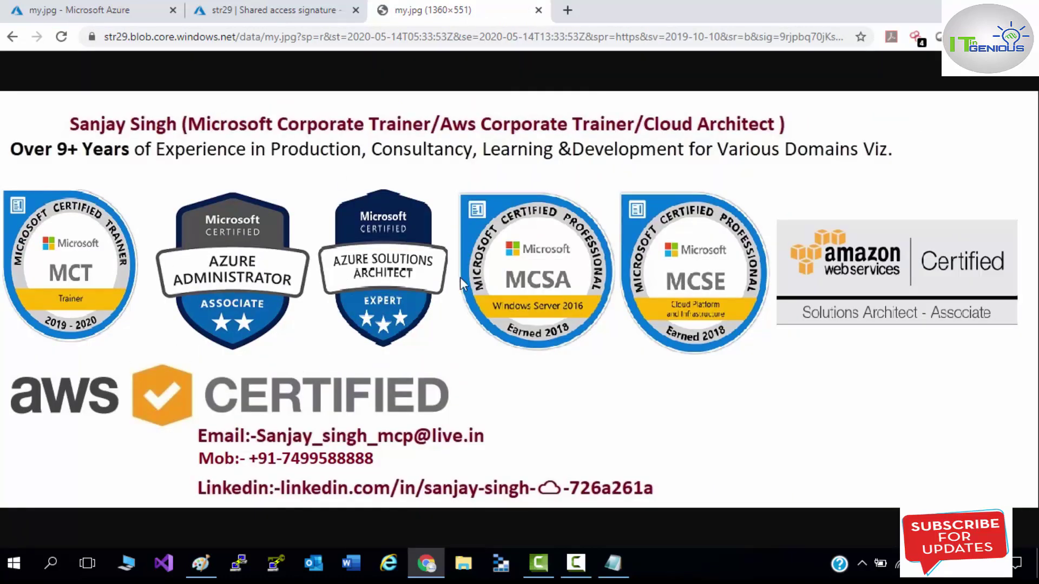
# - Close the opened image and compare my.jpg's blob SAS settings with str29's account-level services, resource types and permissions
pyautogui.click(539, 10)
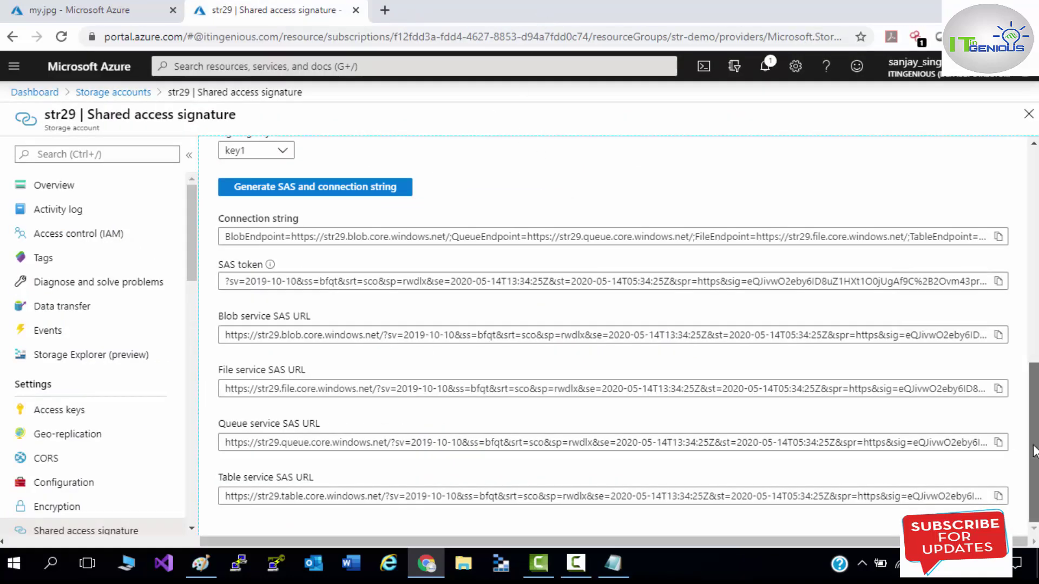
pyautogui.moveTo(1033, 436); pyautogui.dragTo(1033, 325)
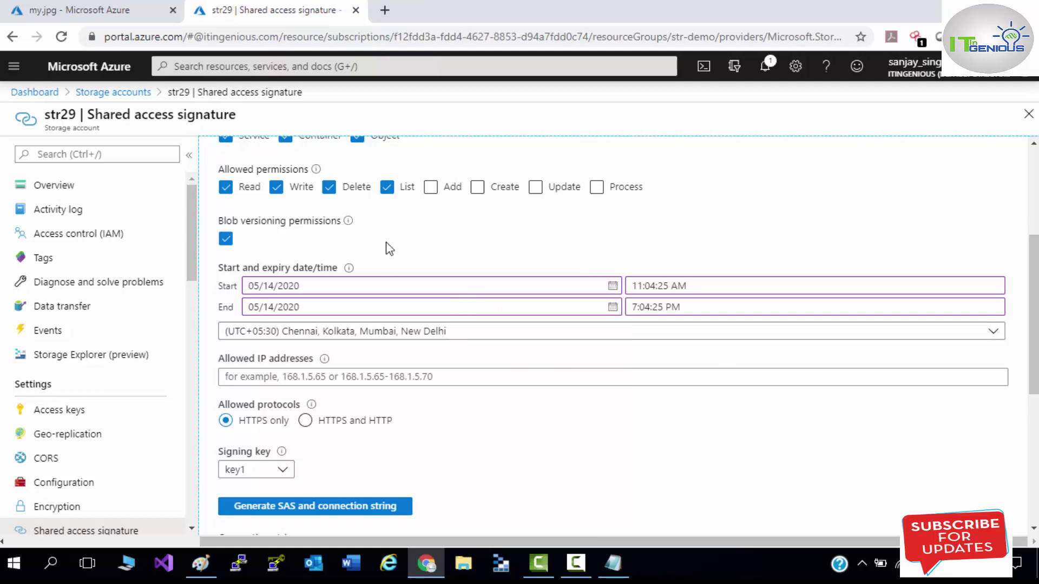
pyautogui.click(48, 7)
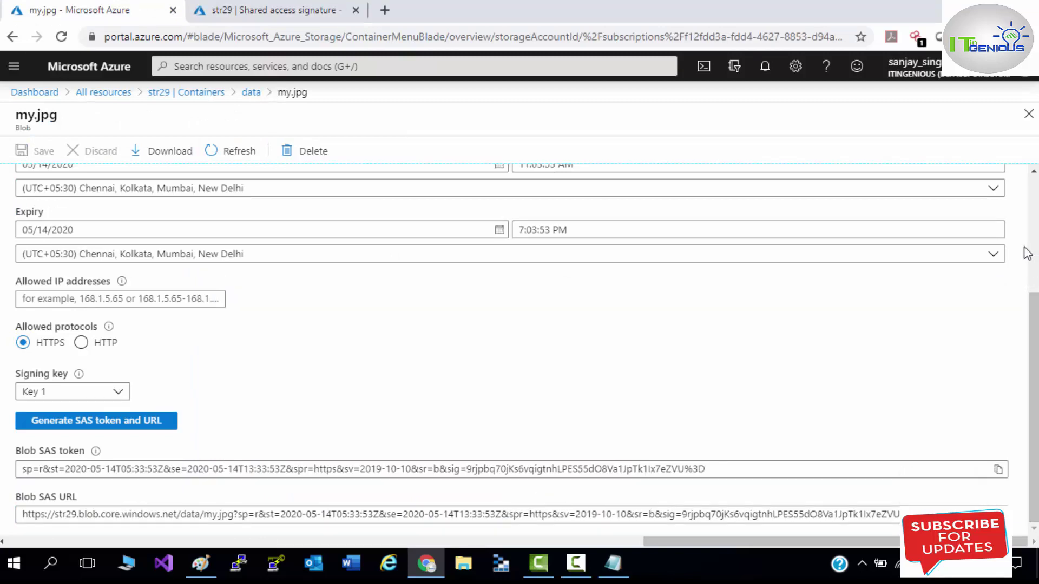
pyautogui.click(218, 4)
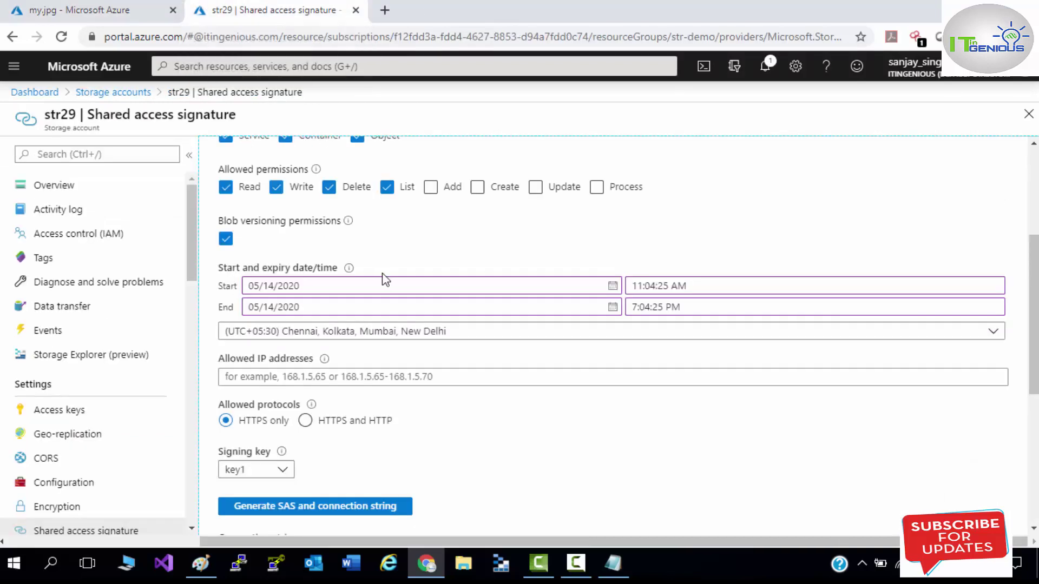
pyautogui.moveTo(1035, 302); pyautogui.dragTo(1035, 241)
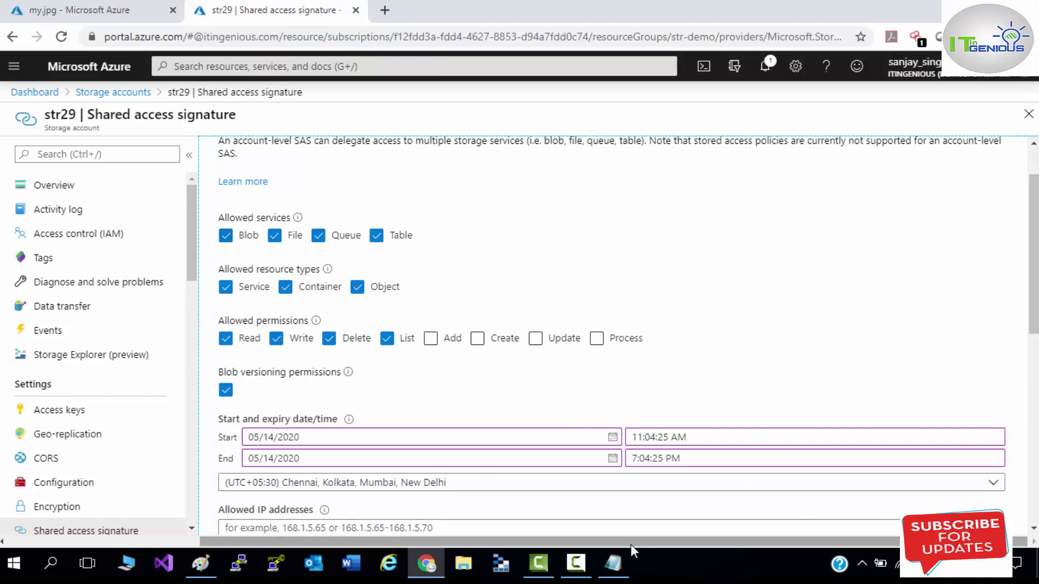
pyautogui.click(576, 563)
pyautogui.click(1005, 491)
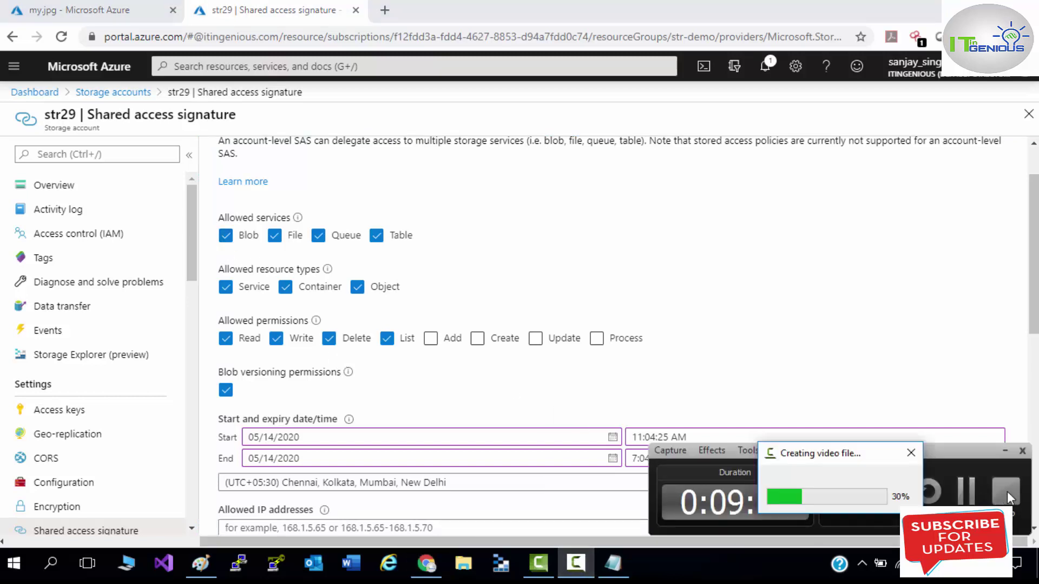